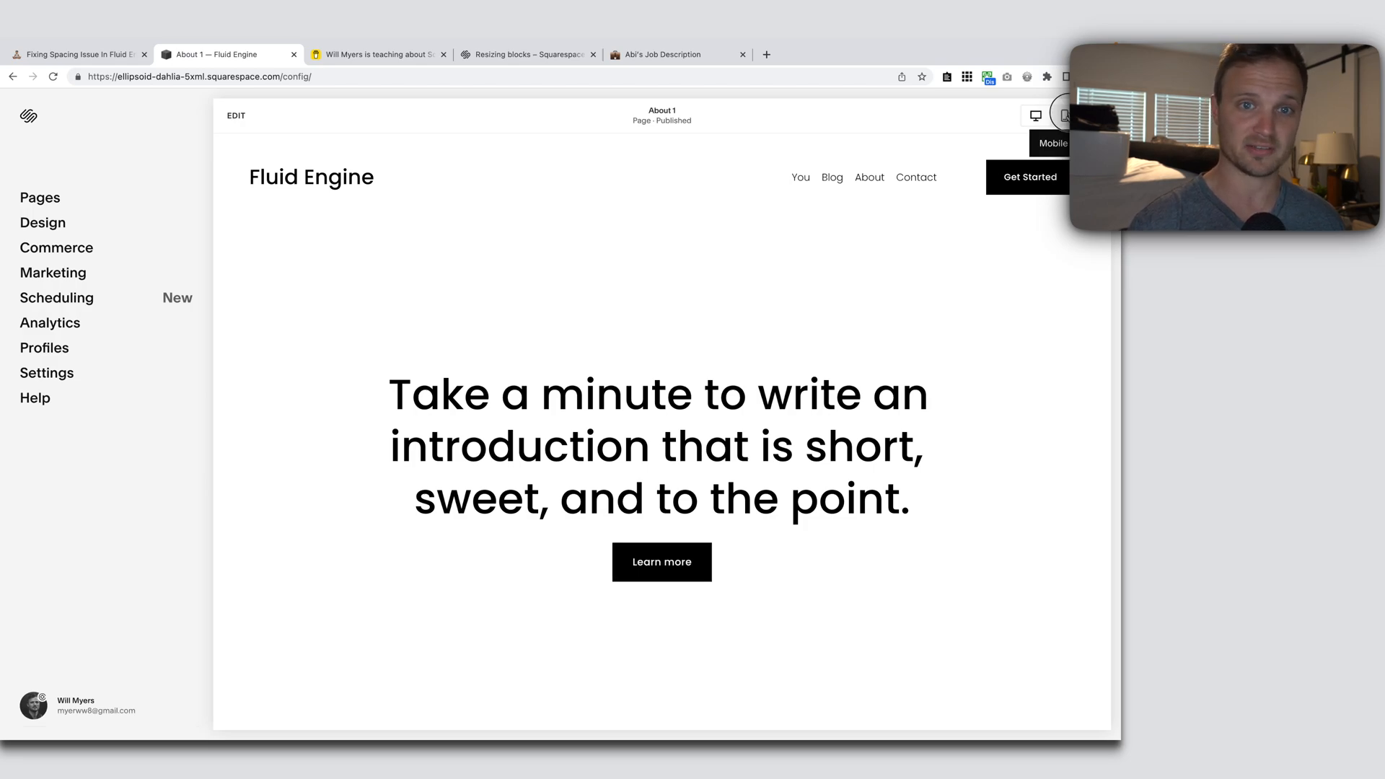
Step: Preview the About 1 page at mobile and desktop sizes and in the full browser window
left_click(1065, 115)
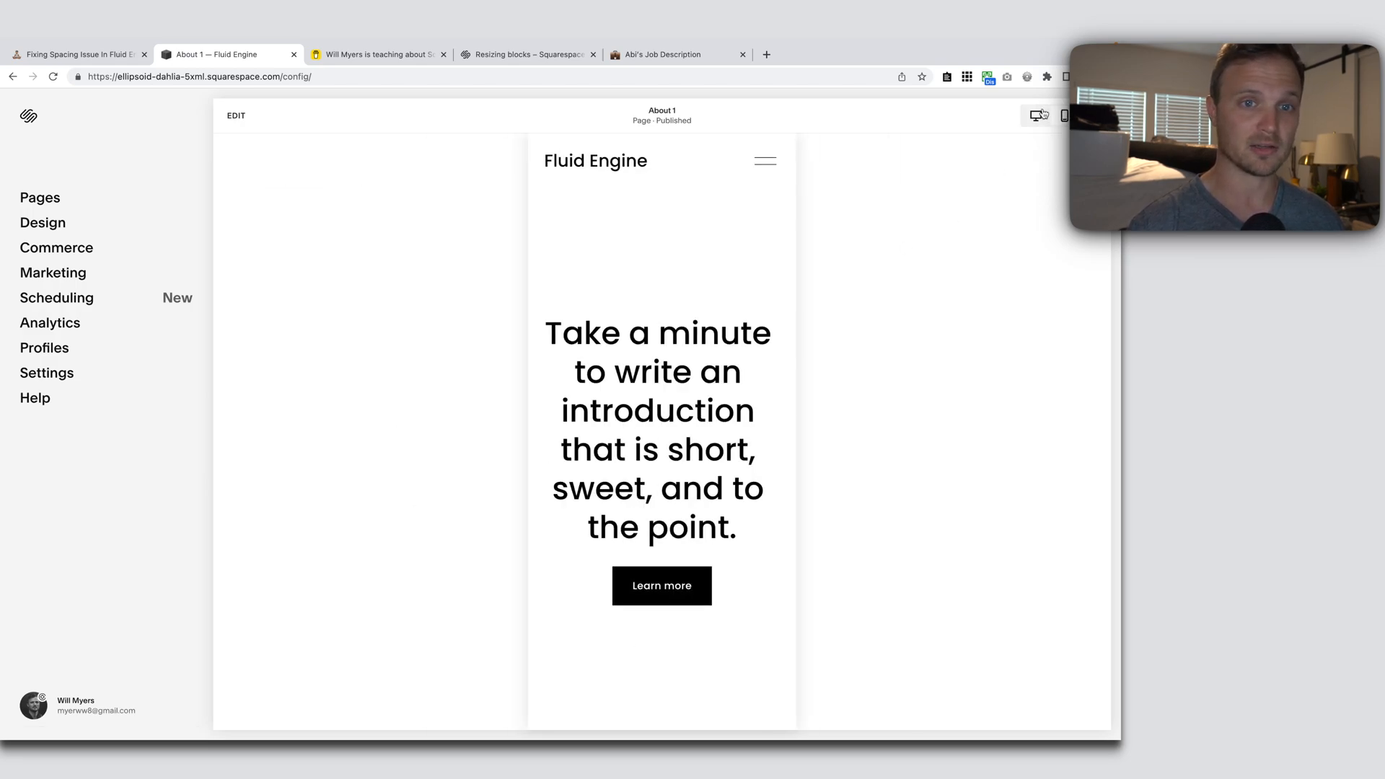
left_click(1043, 115)
key("Escape")
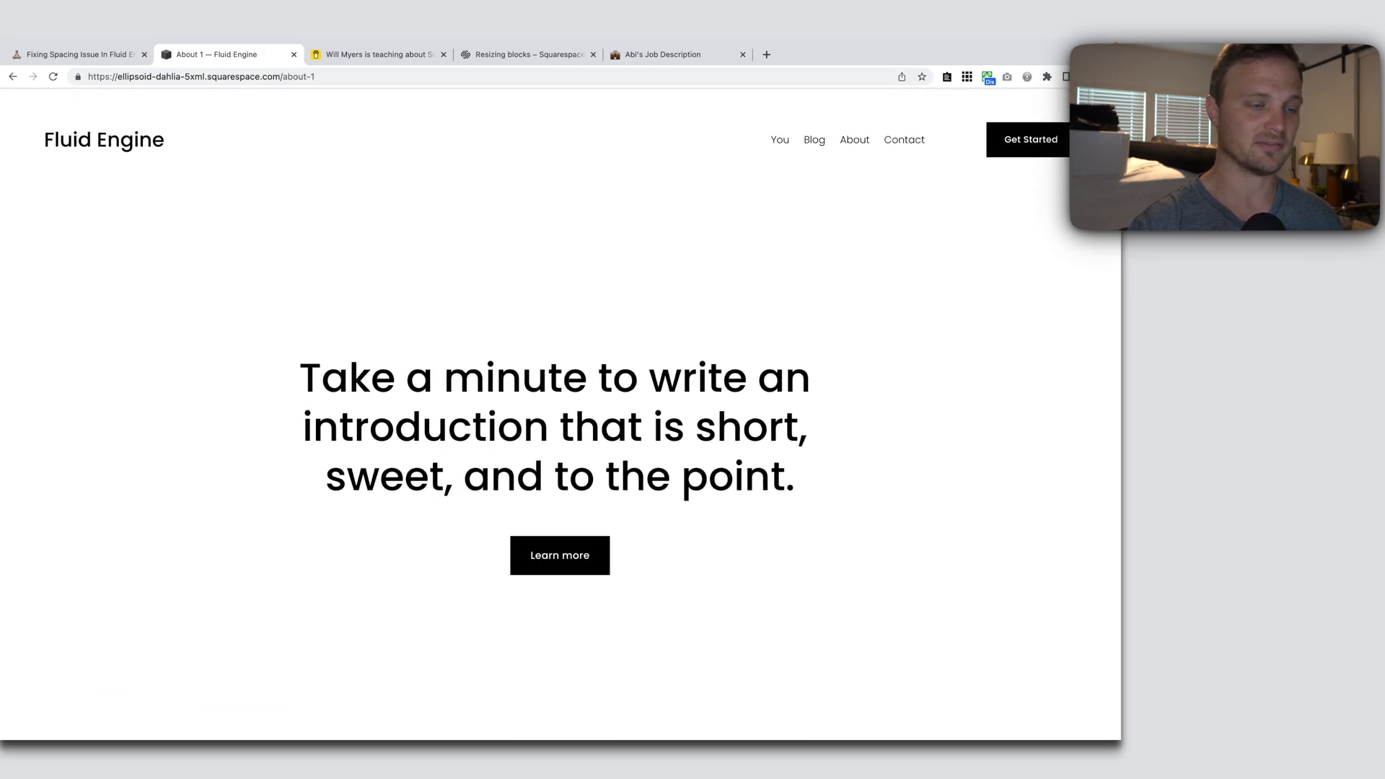
key("super+alt+j")
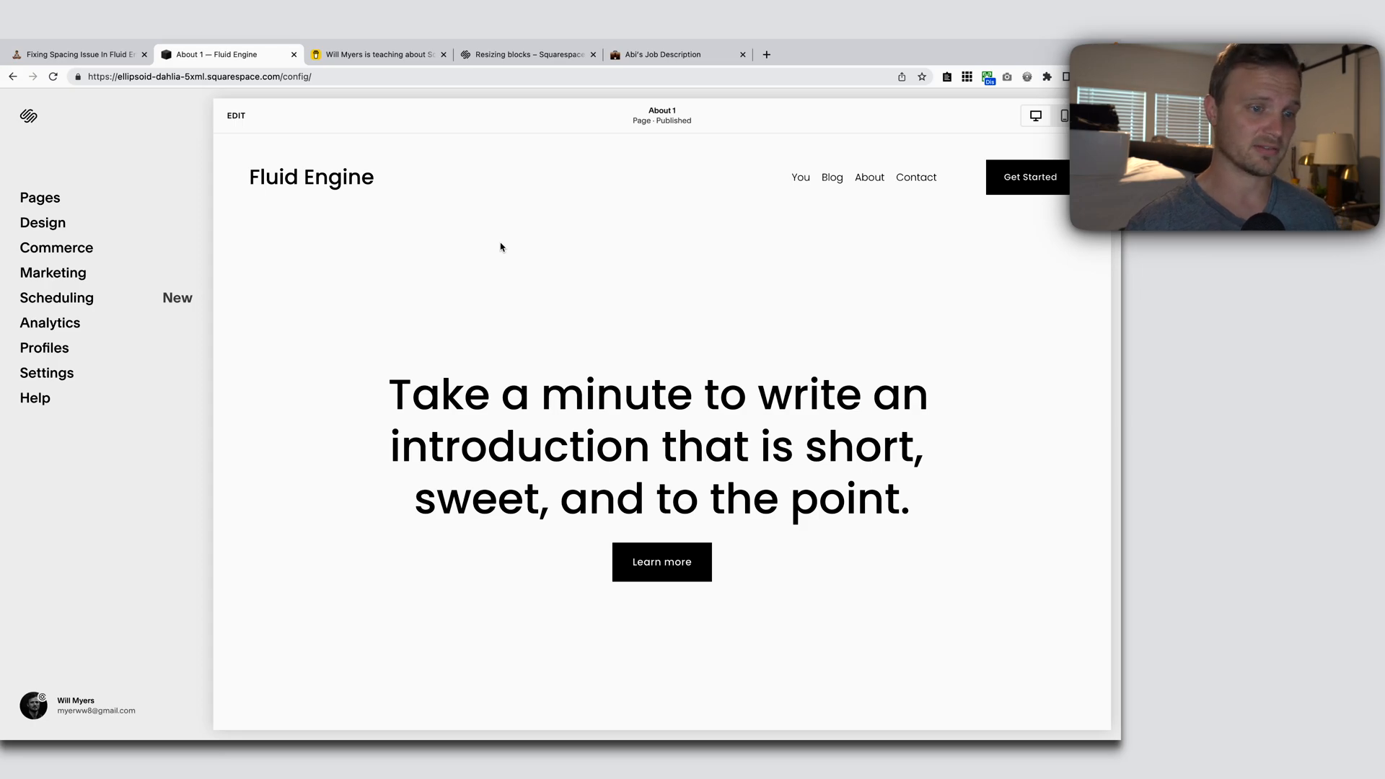
Step: Open the About 1 page for editing and inspect the first section's grid around the introduction text
left_click(236, 117)
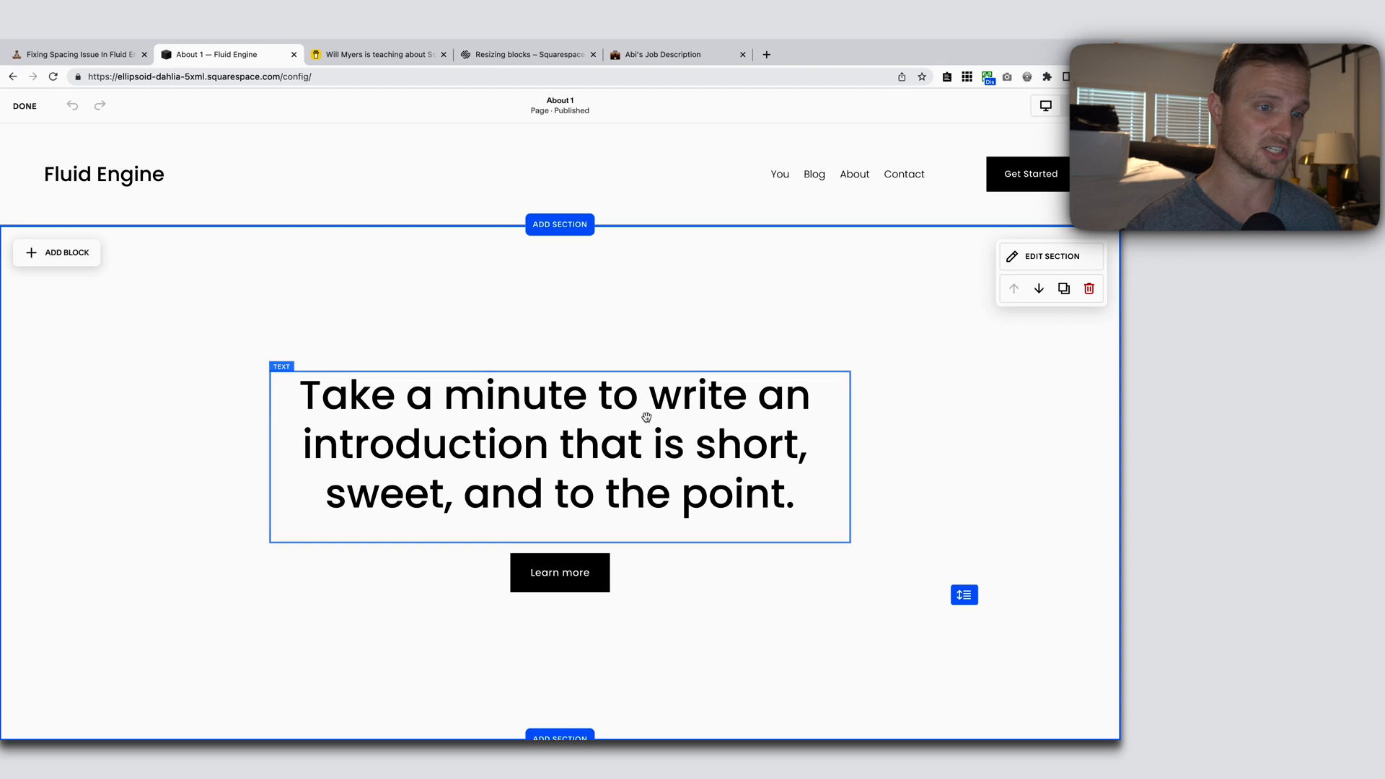
left_click(446, 400)
left_click(302, 565)
scroll(304, 568, "down", 1)
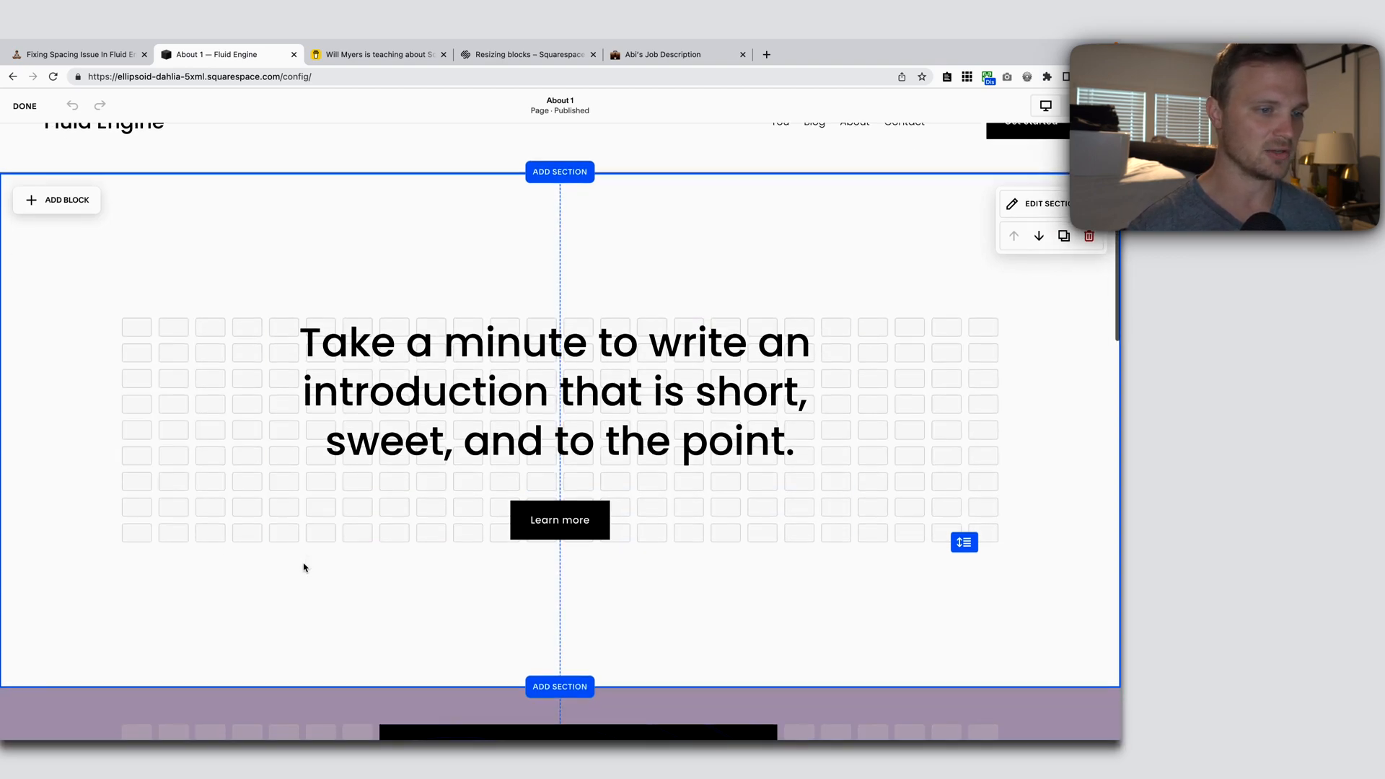
scroll(484, 434, "up", 1)
Step: Try resizing the introduction text block and extending the first section's grid by one row
mouse_move(485, 434)
left_mouse_down()
mouse_move(432, 460)
mouse_move(482, 433)
left_mouse_up()
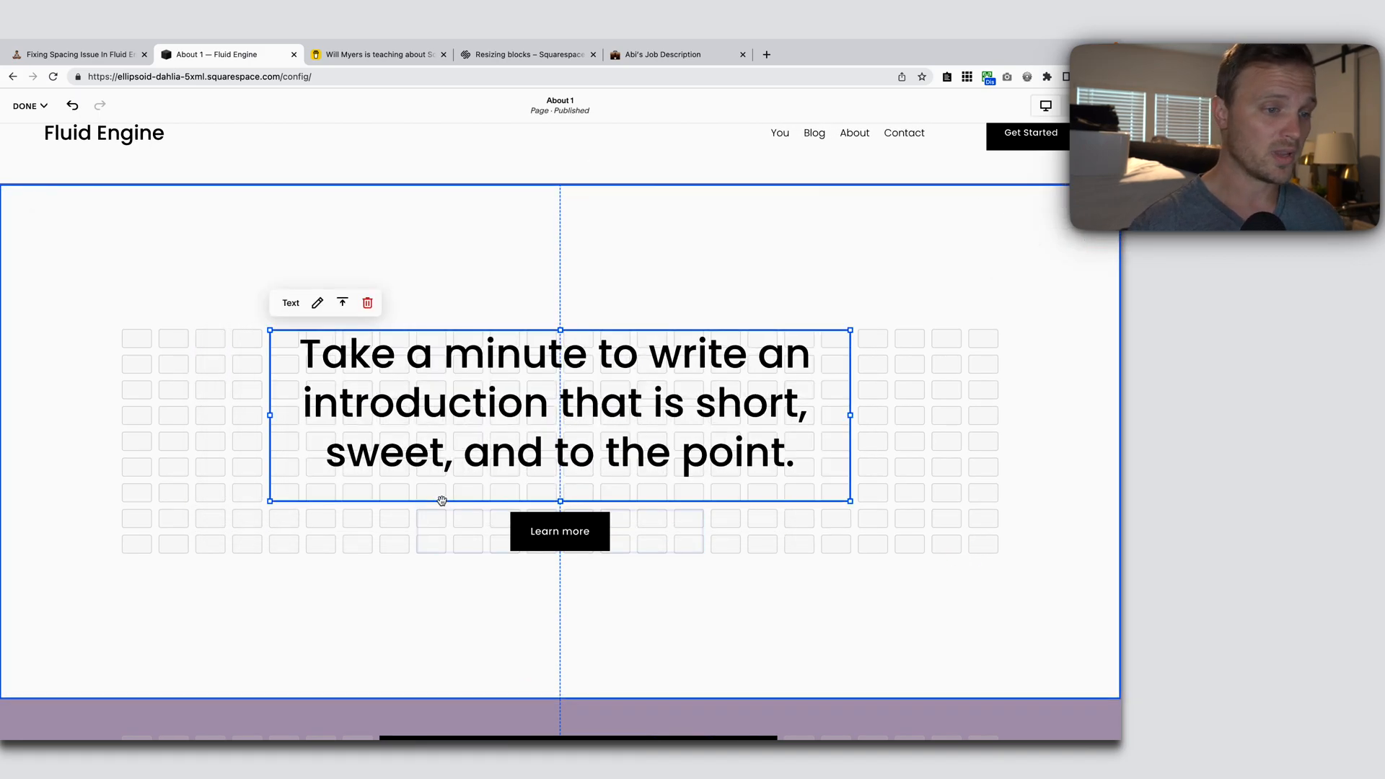
left_click(422, 483)
mouse_move(424, 485)
left_mouse_down()
mouse_move(402, 495)
mouse_move(418, 485)
left_mouse_up()
mouse_move(267, 417)
left_mouse_down()
mouse_move(319, 418)
mouse_move(273, 417)
left_mouse_up()
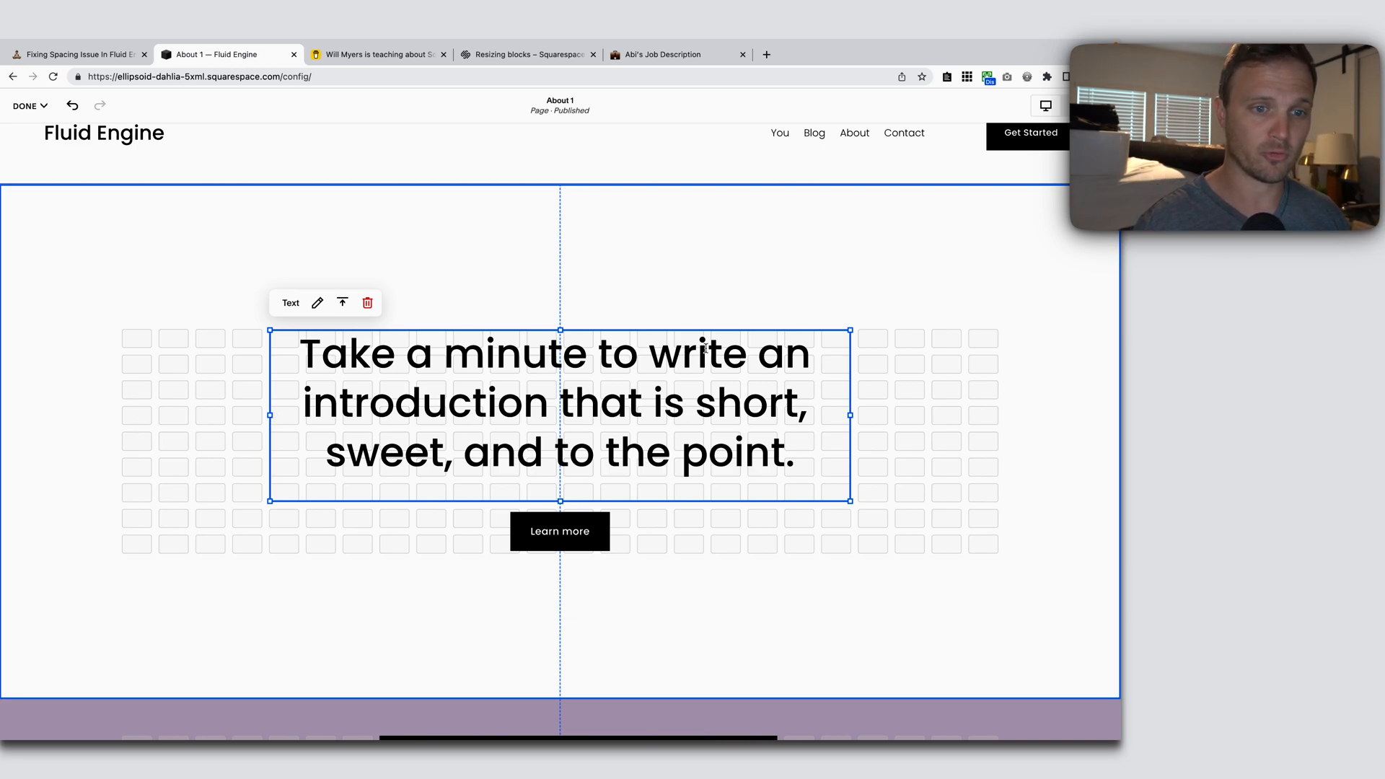
left_click(960, 556)
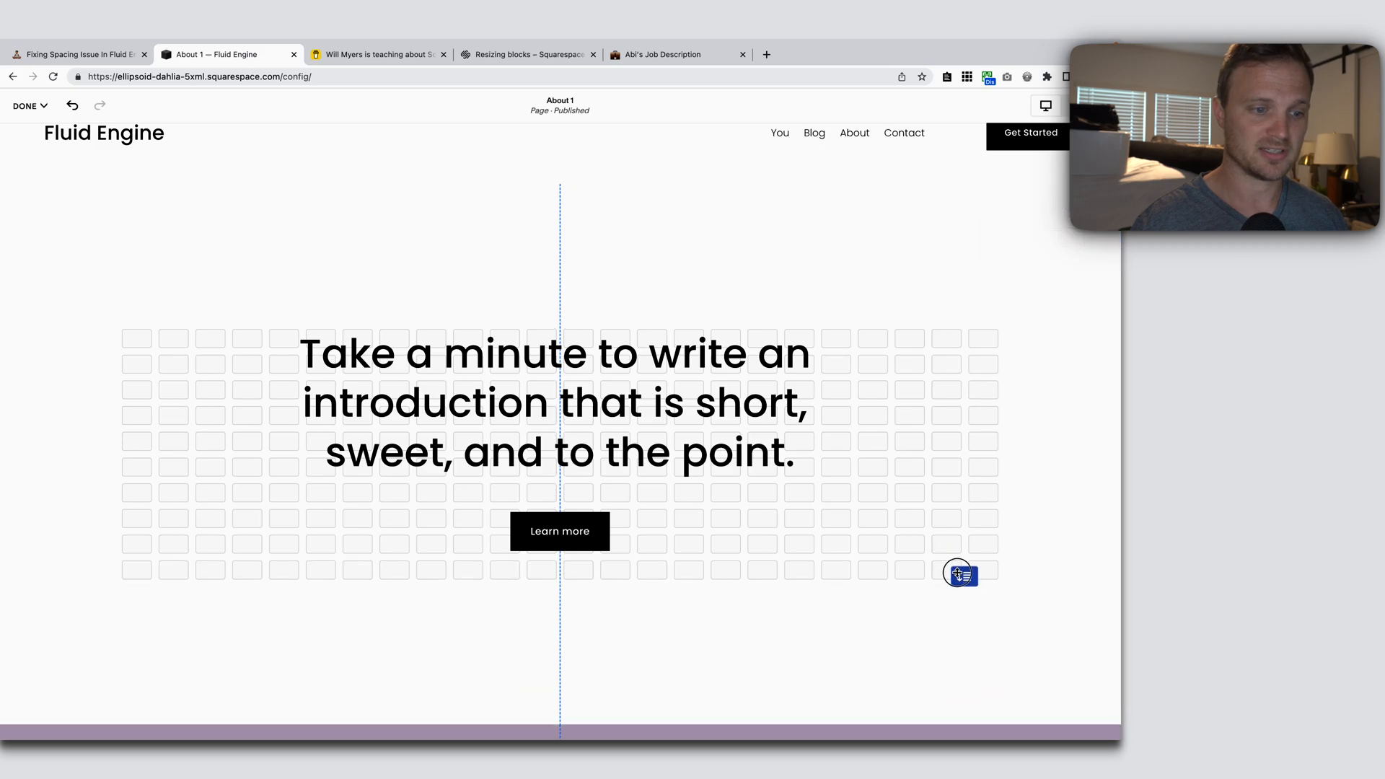
Step: Switch the editor to the mobile layout and try to shorten the introduction text block from its lower edge
left_click(1046, 106)
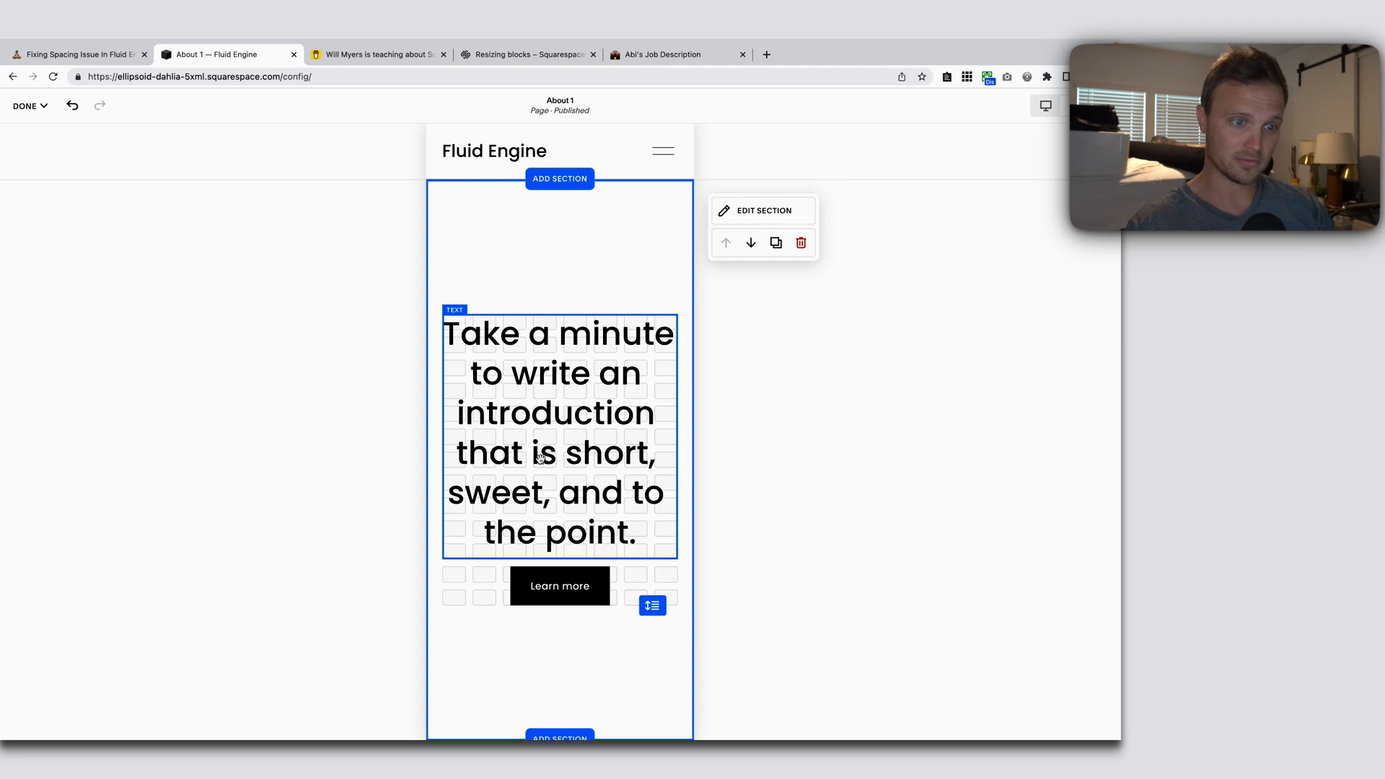
left_click(550, 546)
left_click_drag(559, 559, 532, 555)
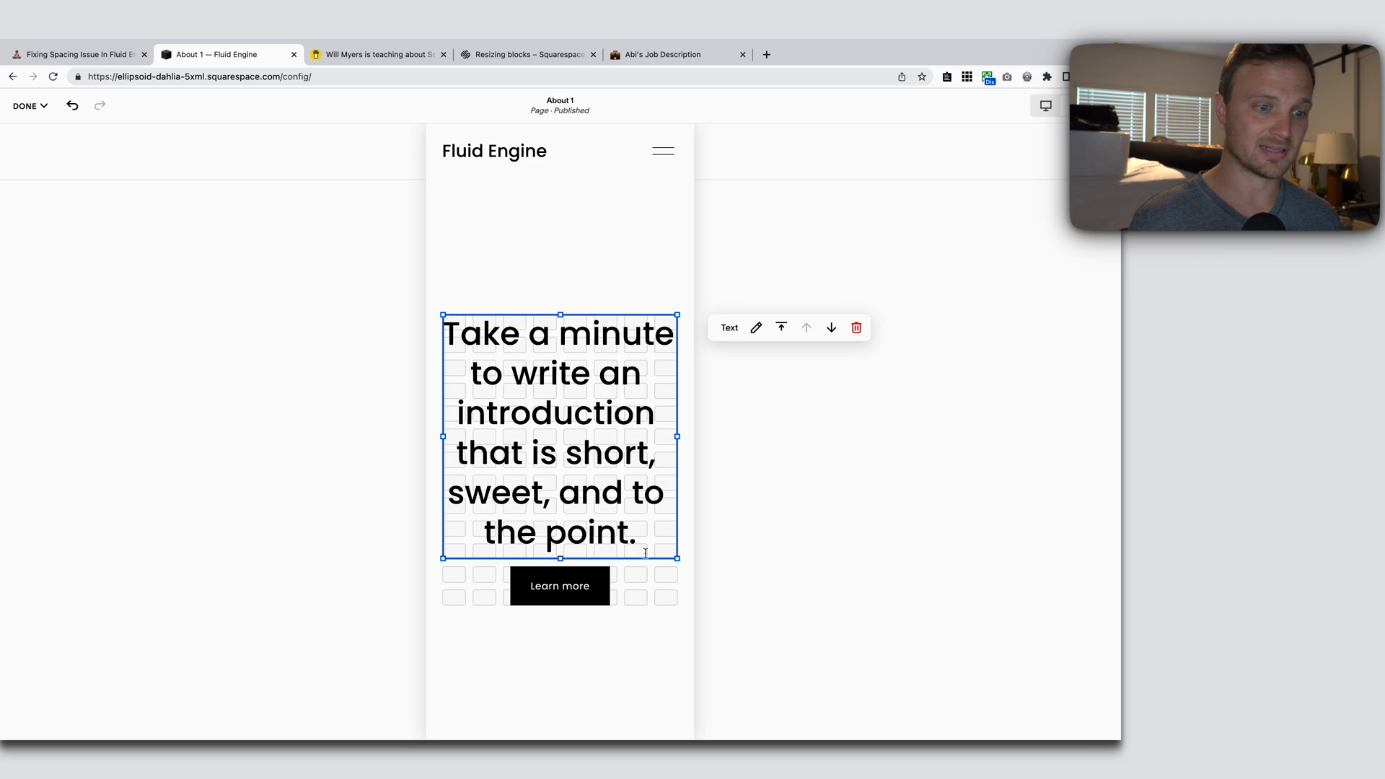
left_click_drag(570, 554, 566, 524)
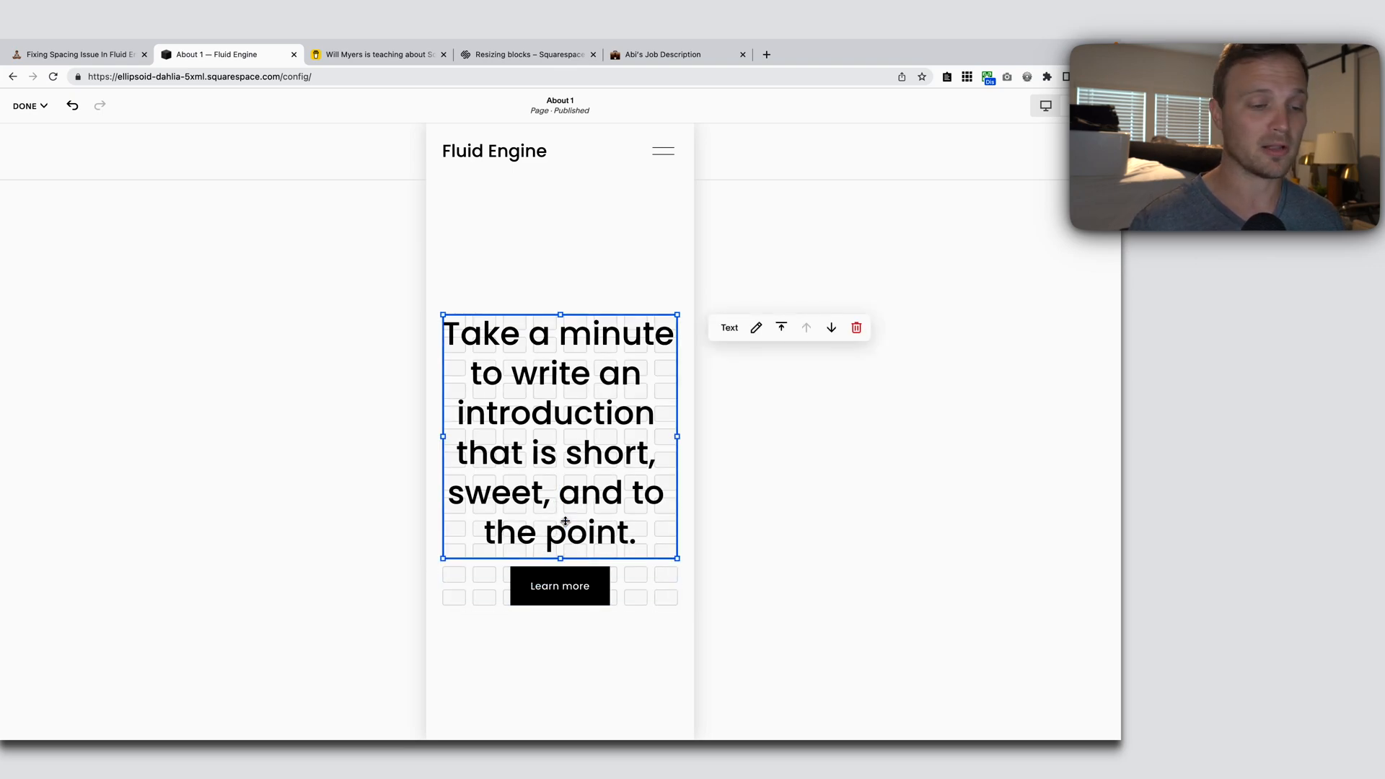
Step: Try resizing the image block in the purple section and shortening the introduction text block again
scroll(566, 447, "down", 6)
left_click(565, 371)
mouse_move(561, 405)
left_mouse_down()
mouse_move(561, 322)
mouse_move(575, 464)
mouse_move(566, 365)
mouse_move(578, 448)
mouse_move(575, 402)
mouse_move(573, 426)
left_mouse_up()
scroll(574, 427, "up", 7)
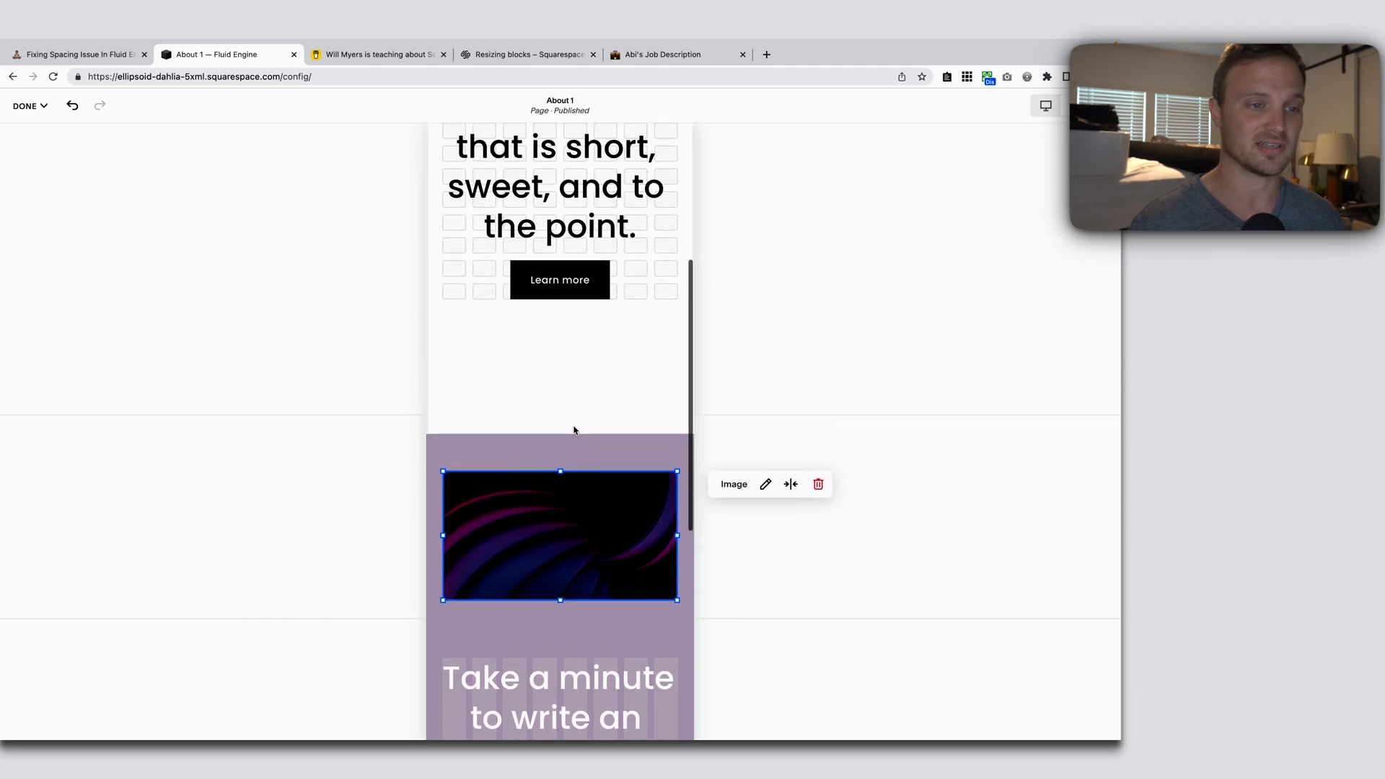
left_click(562, 556)
left_click_drag(563, 556, 564, 537)
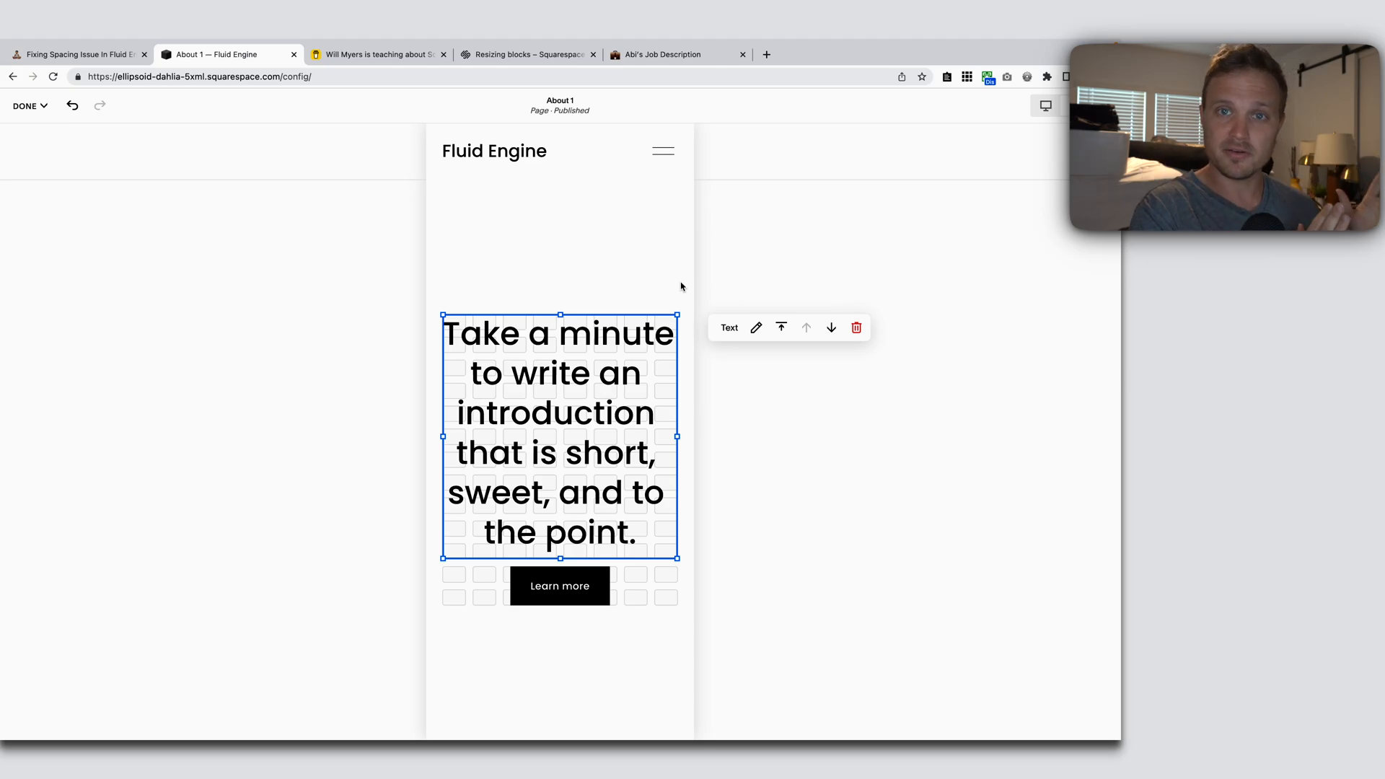
Step: Examine the mobile layout at tablet width by narrowing the page with the developer tools, and close them
left_click(1047, 113)
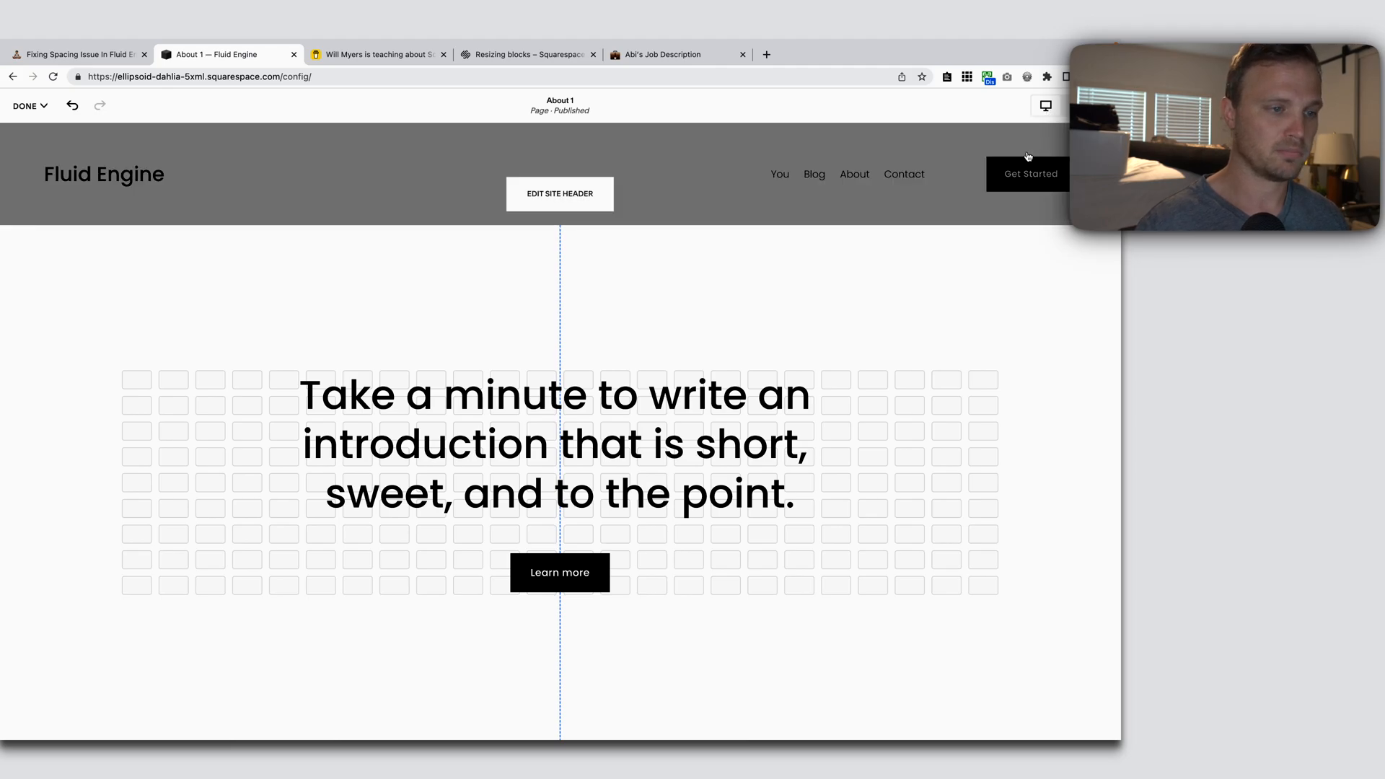
key("alt+super+j")
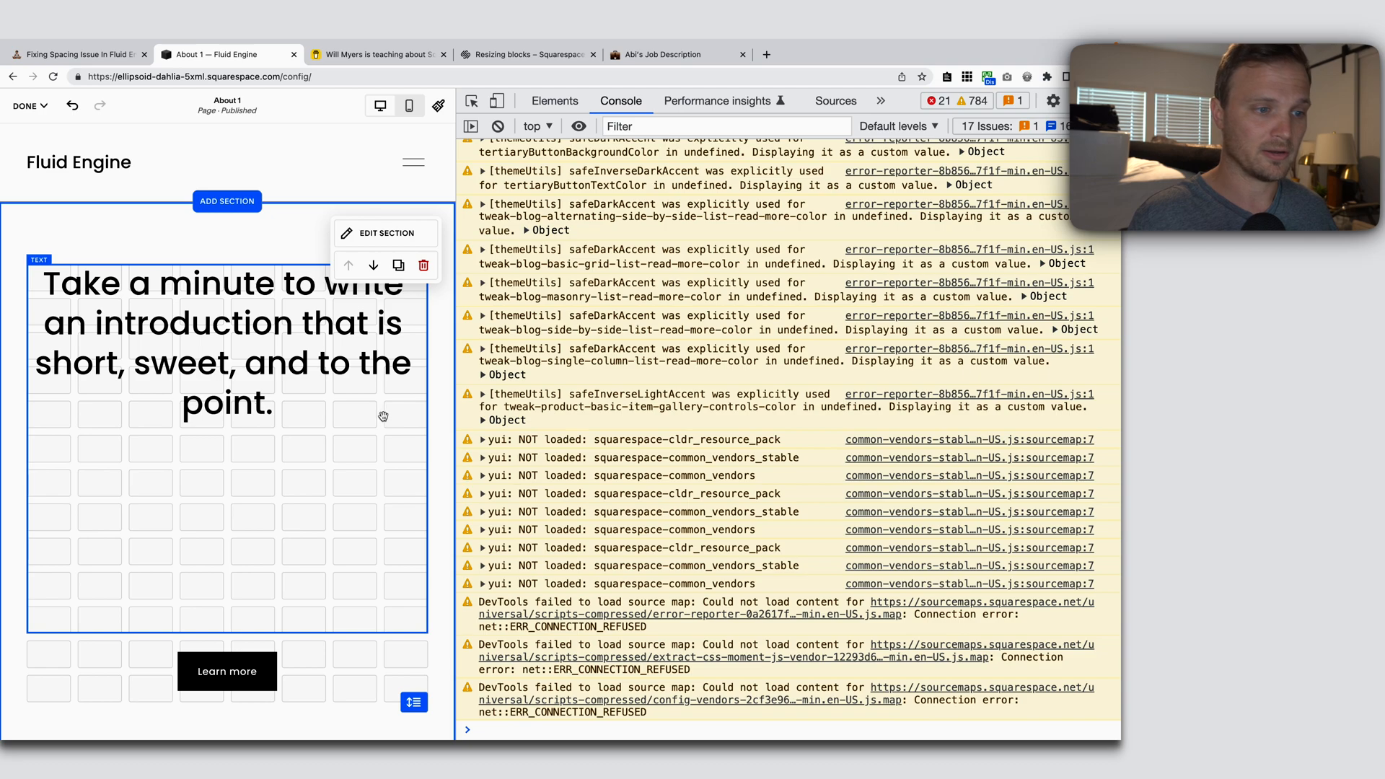
mouse_move(455, 419)
left_mouse_down()
mouse_move(479, 417)
mouse_move(442, 417)
left_mouse_up()
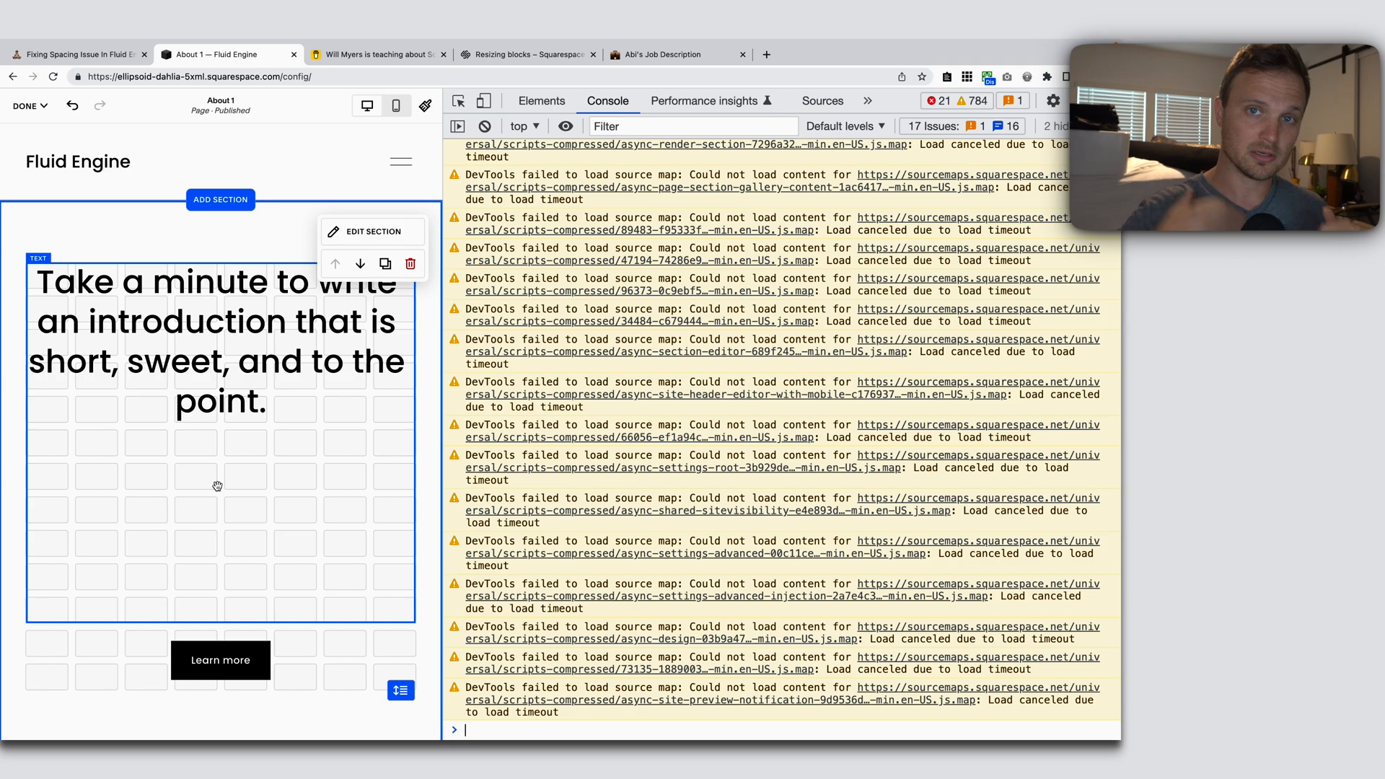
mouse_move(443, 469)
left_mouse_down()
mouse_move(335, 465)
mouse_move(465, 474)
left_mouse_up()
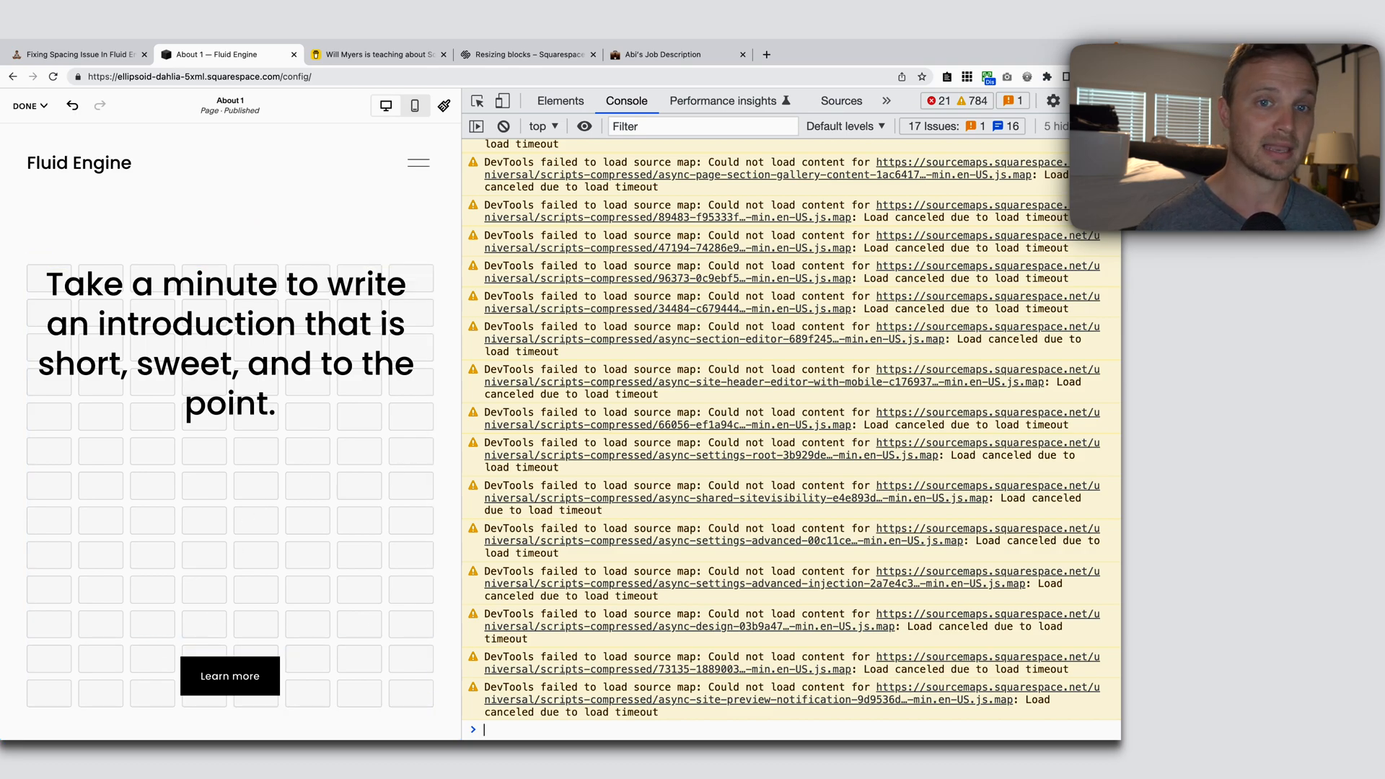
left_click(1104, 101)
left_click(1075, 106)
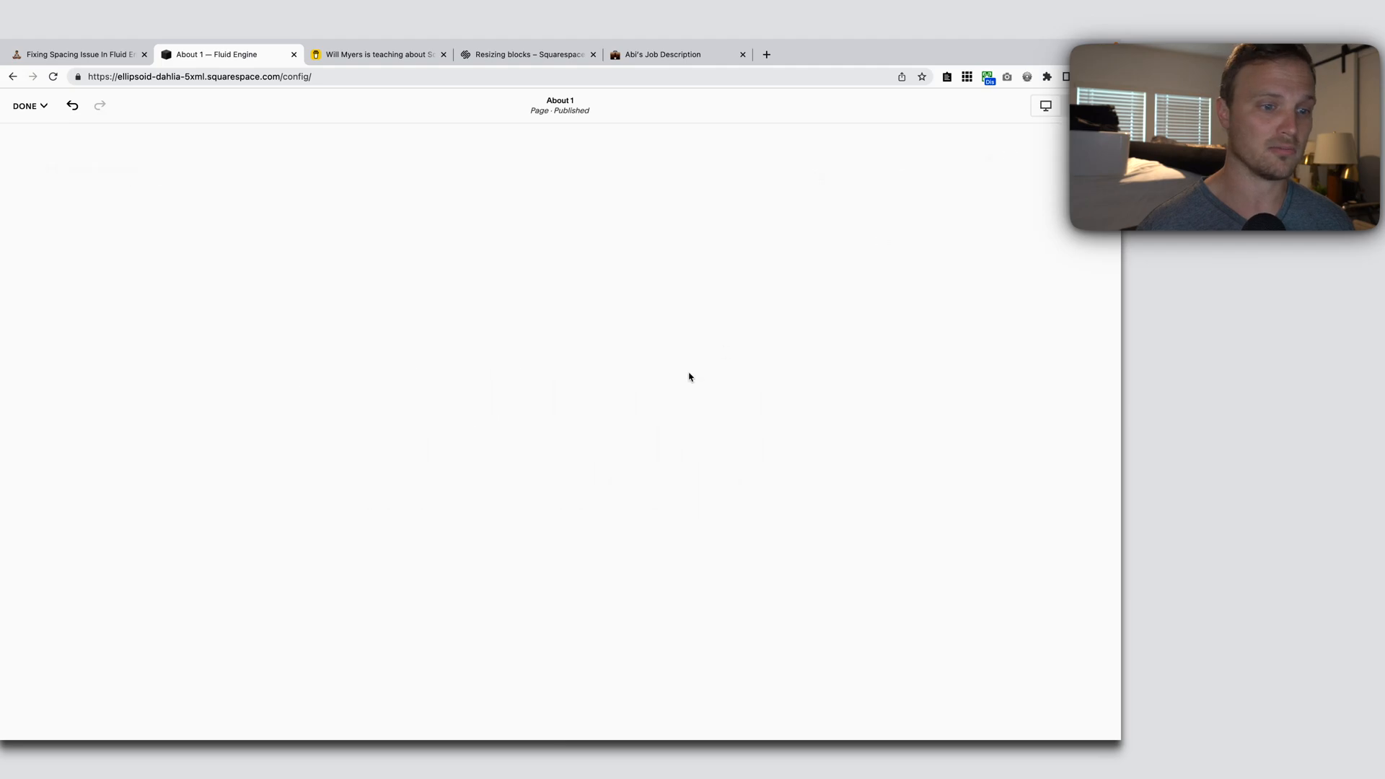
Step: Try once more to reduce the height of the introduction text block in the mobile layout
left_click(614, 460)
left_click_drag(562, 558, 562, 434)
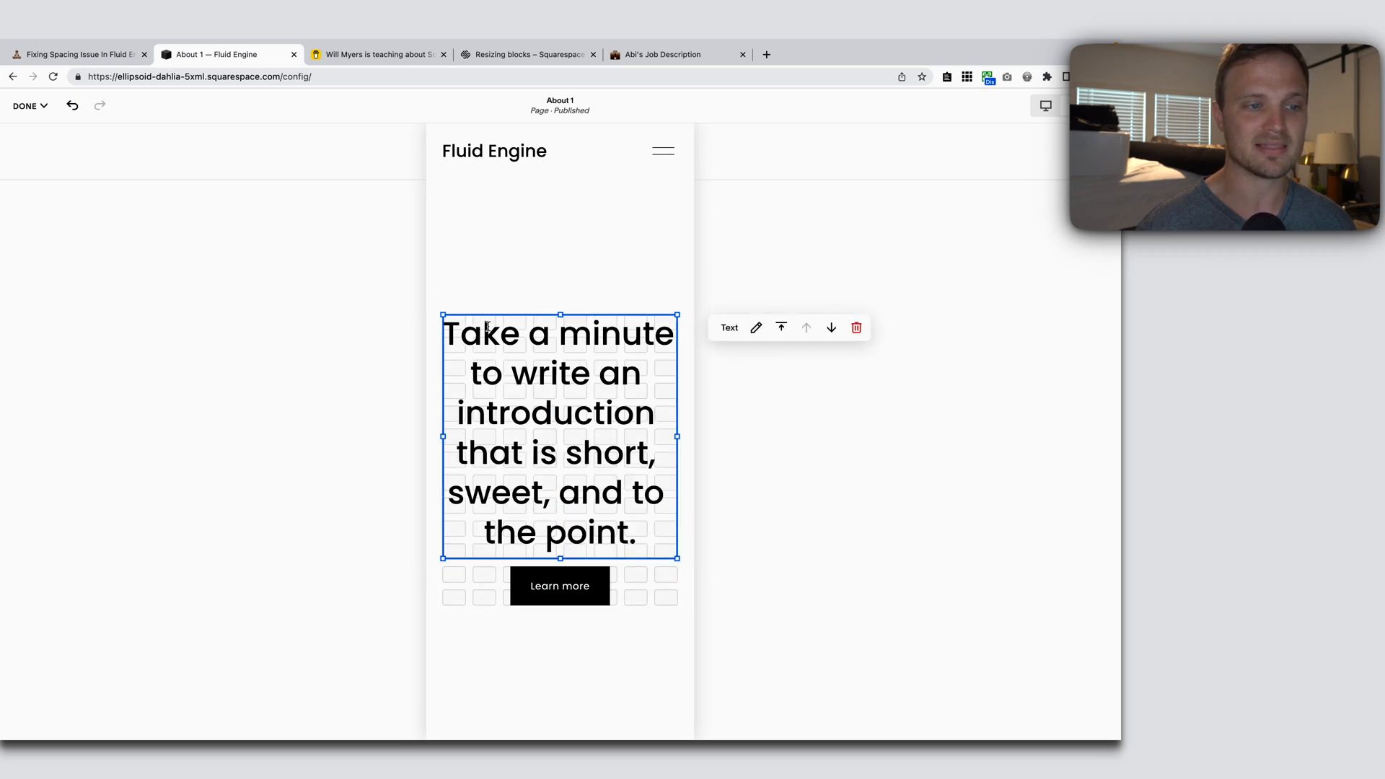
left_click_drag(562, 557, 564, 535)
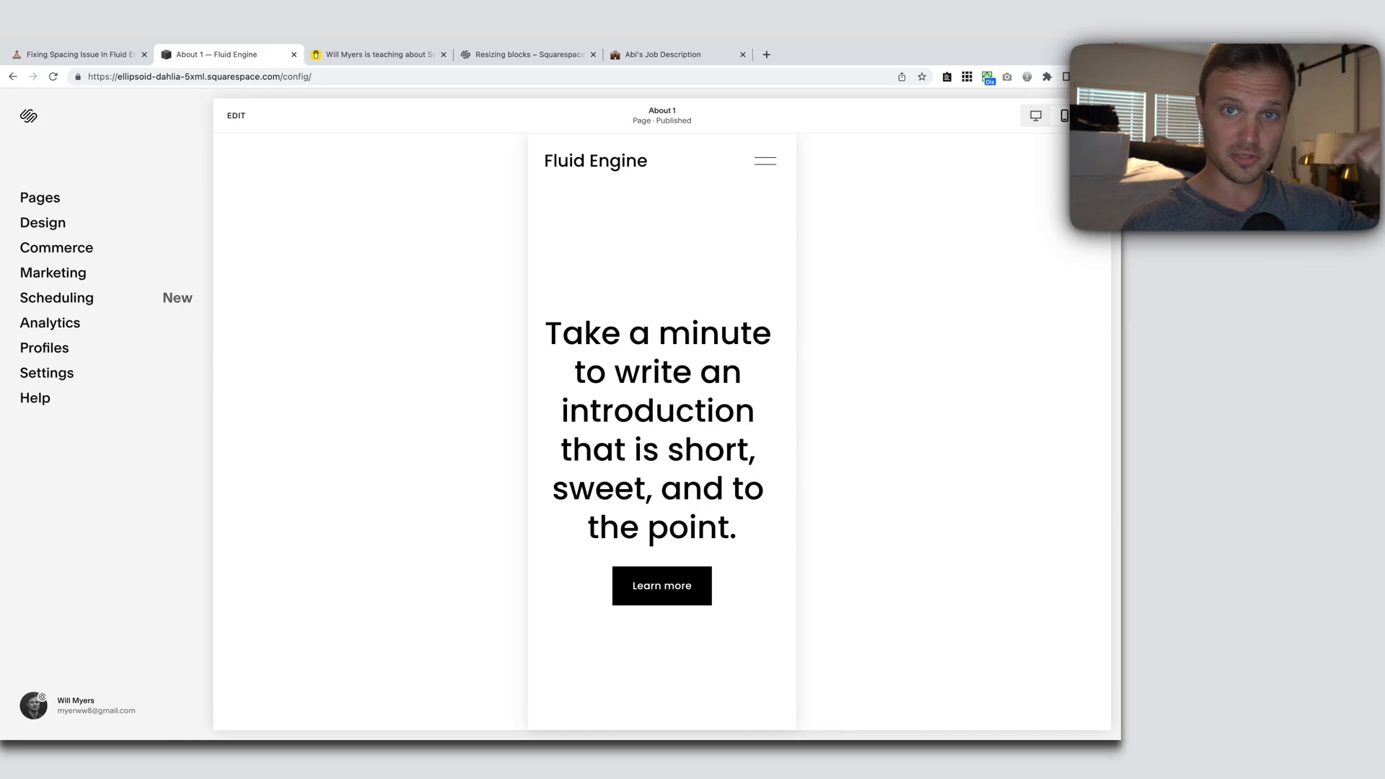
Step: Switch to the article on fixing tablet spacing and copy its Custom Breakpoint HTML snippet
key("ctrl+Right")
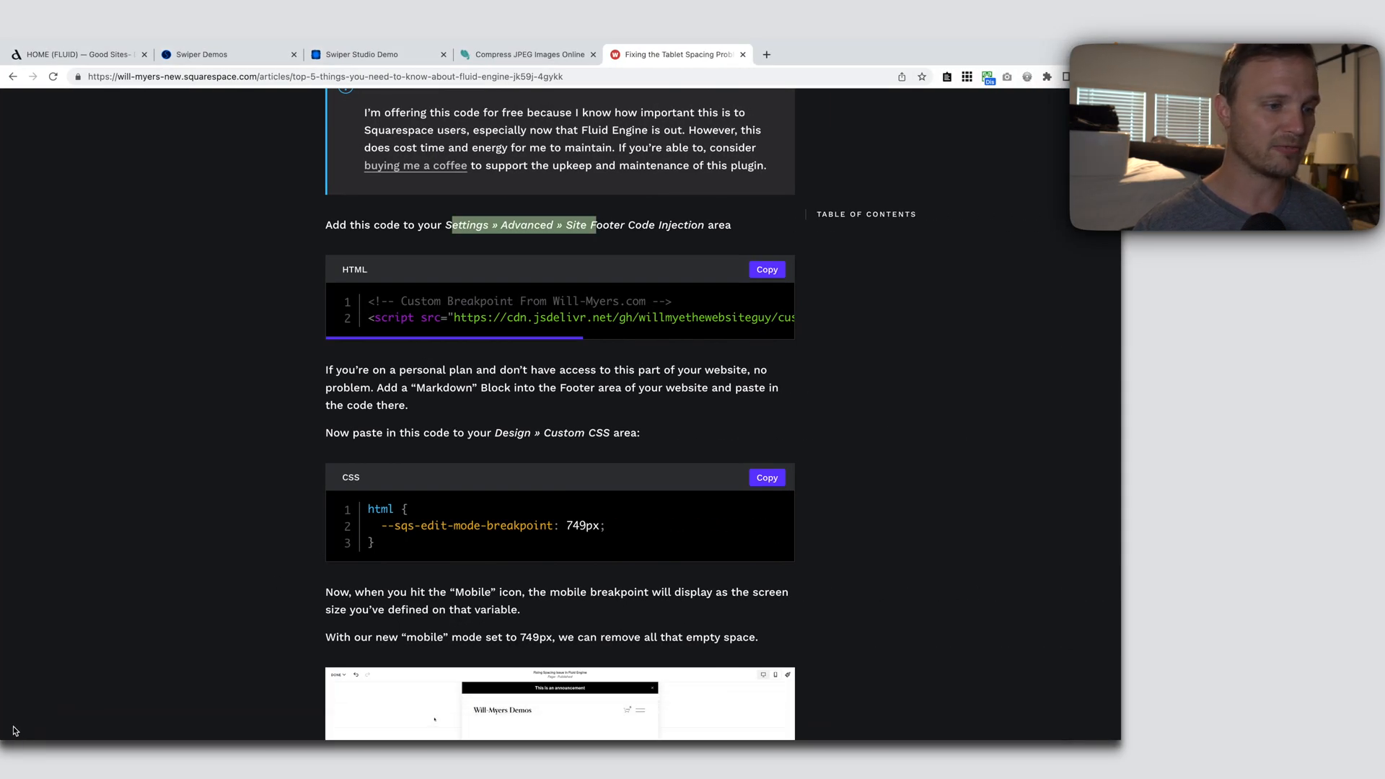
left_click(389, 401)
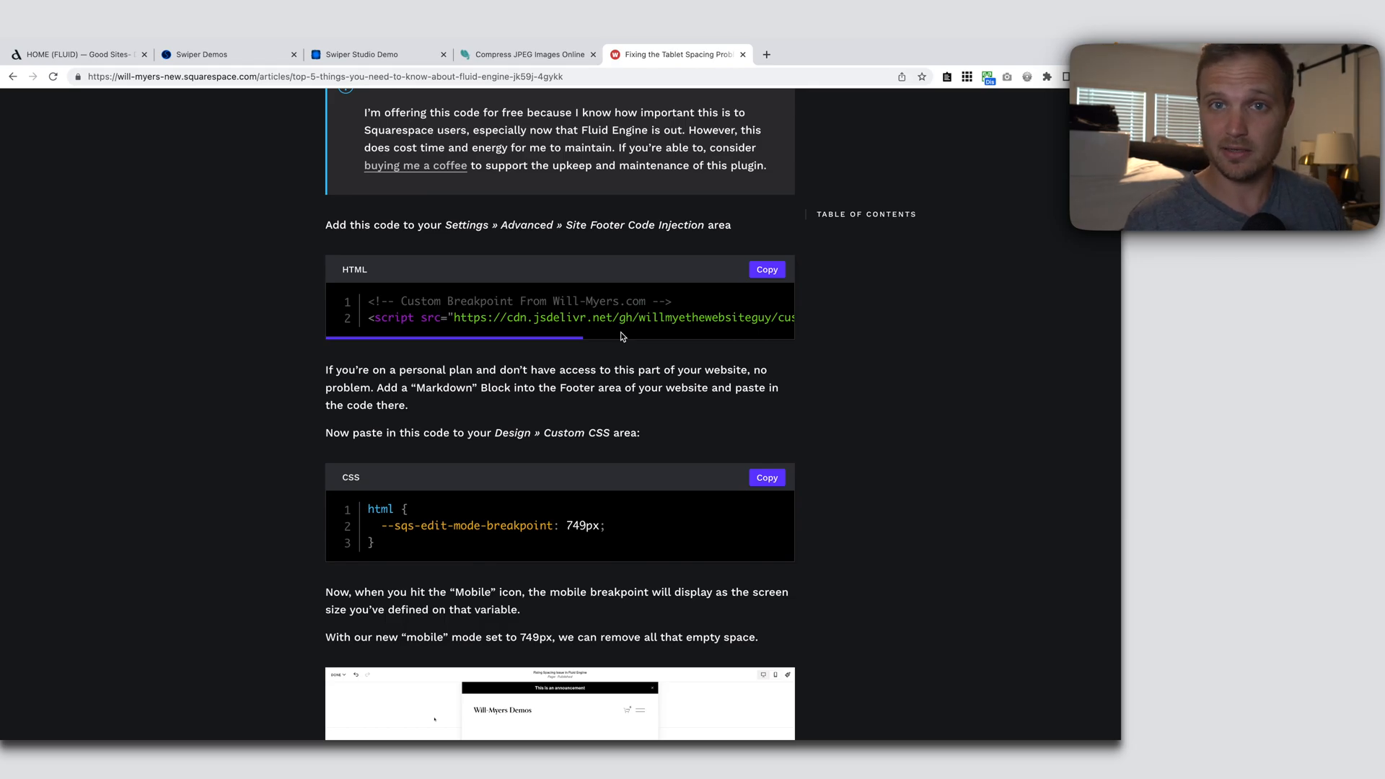
key("ctrl+Left")
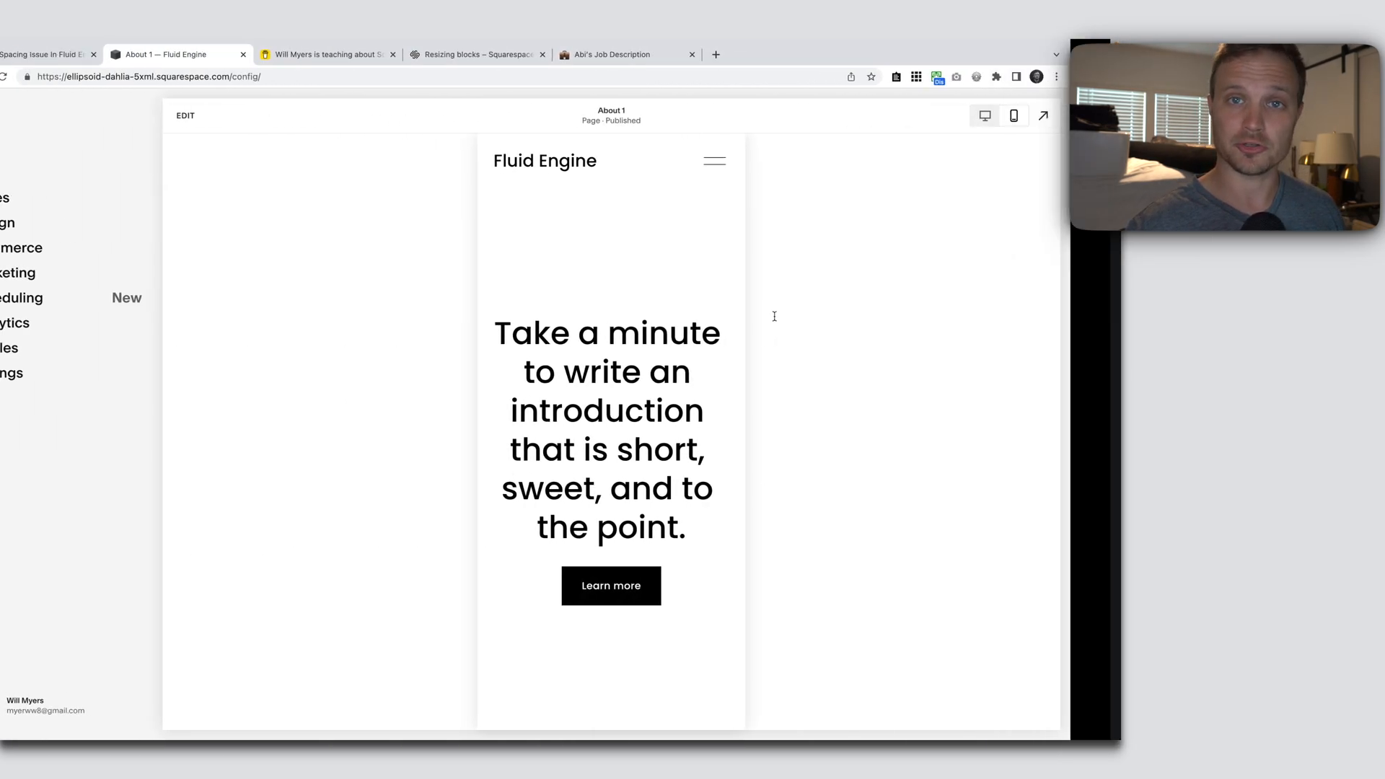
key("ctrl+Left")
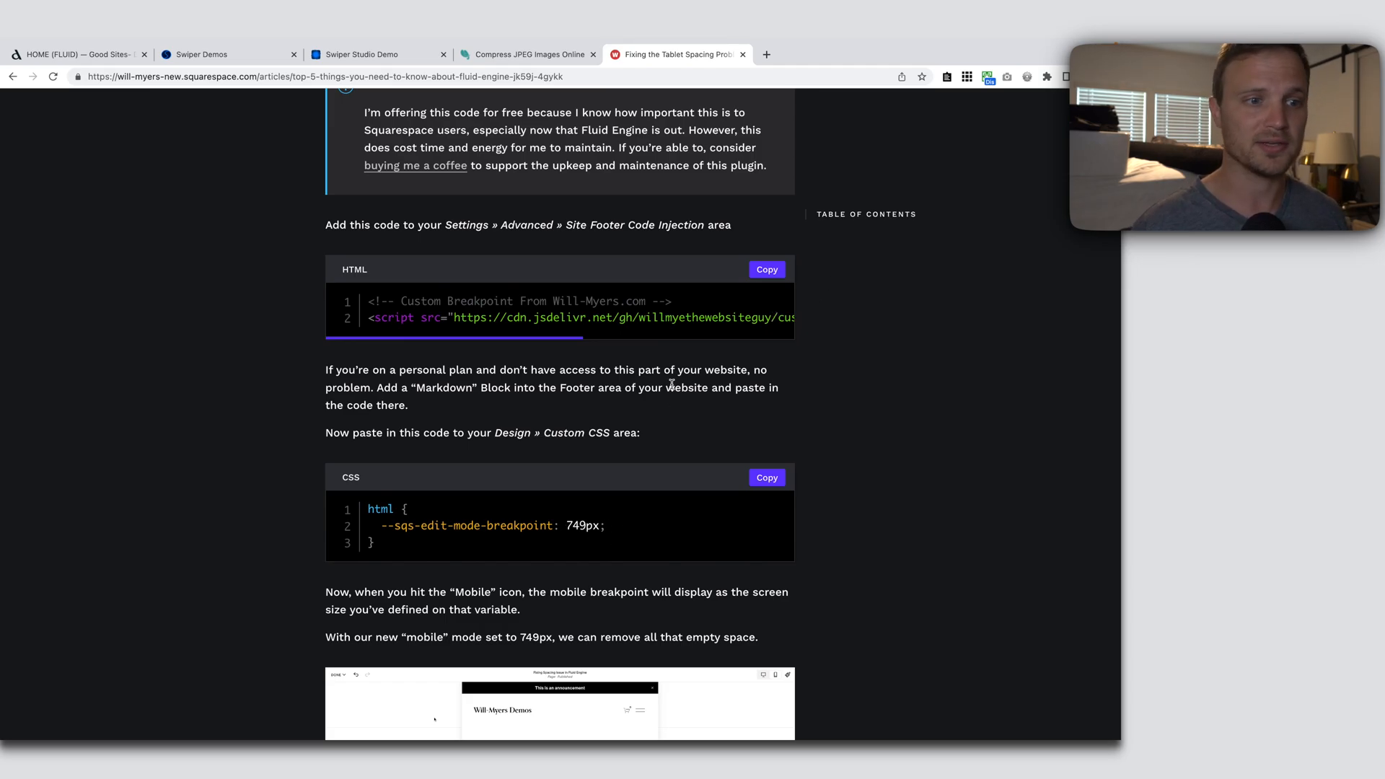
left_click(769, 271)
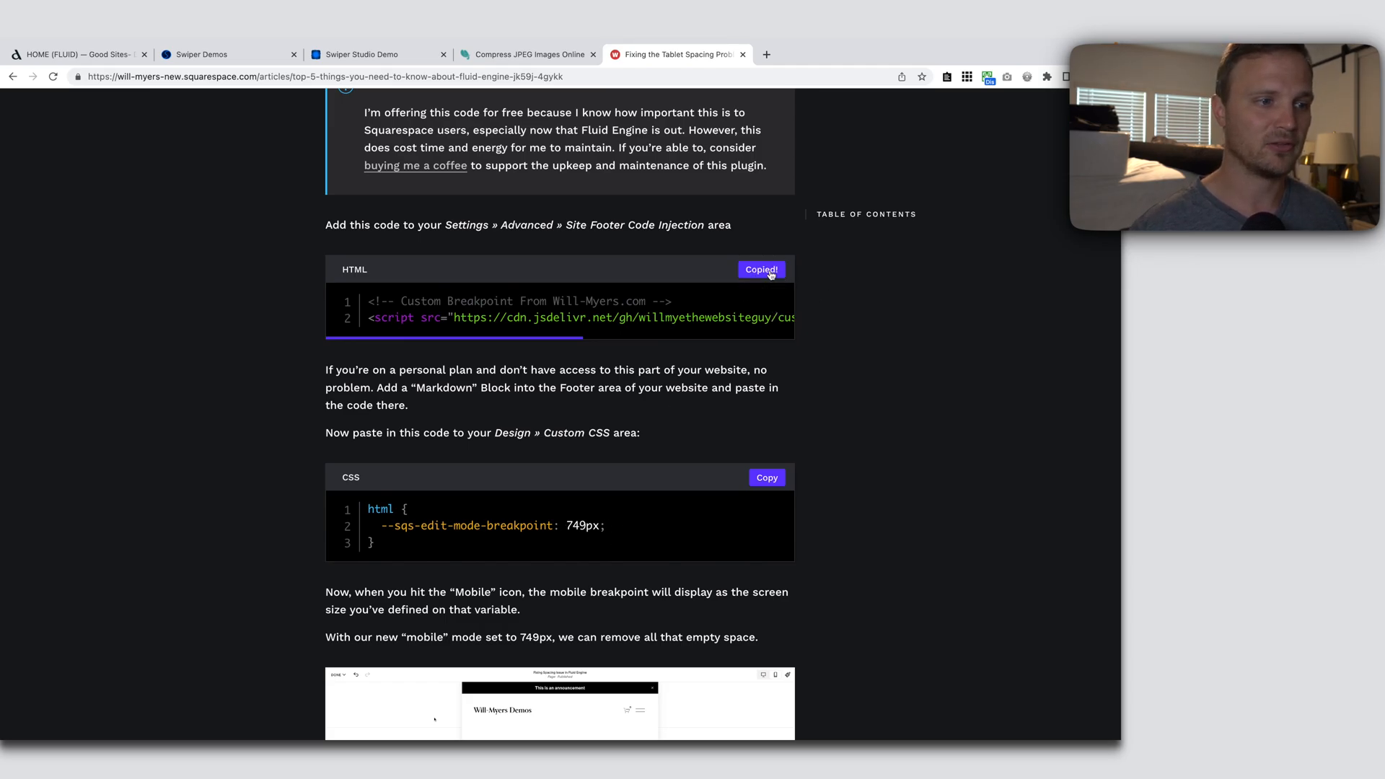
Step: Paste the Custom Breakpoint script into the Squarespace site's footer code injection and save it
key("ctrl+Left")
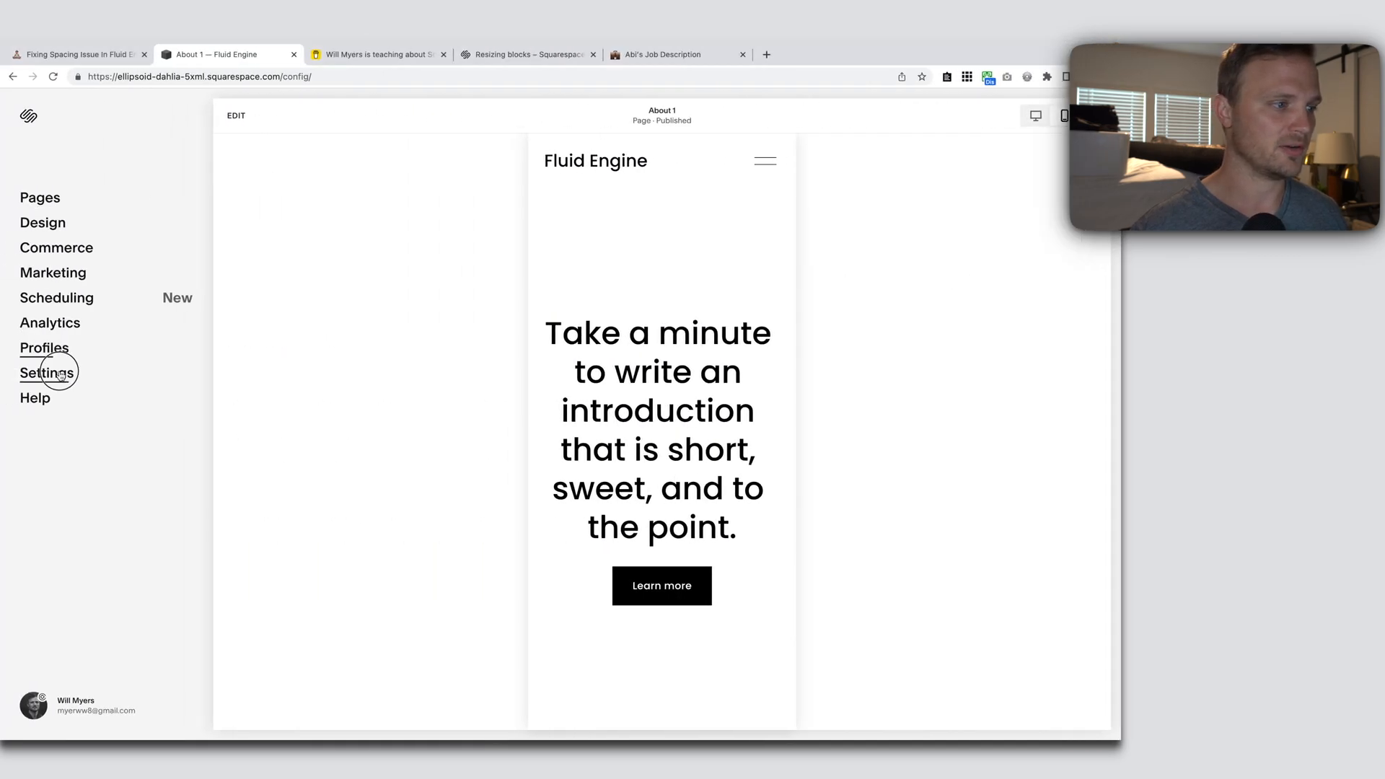
left_click(60, 374)
left_click(42, 536)
left_click(58, 236)
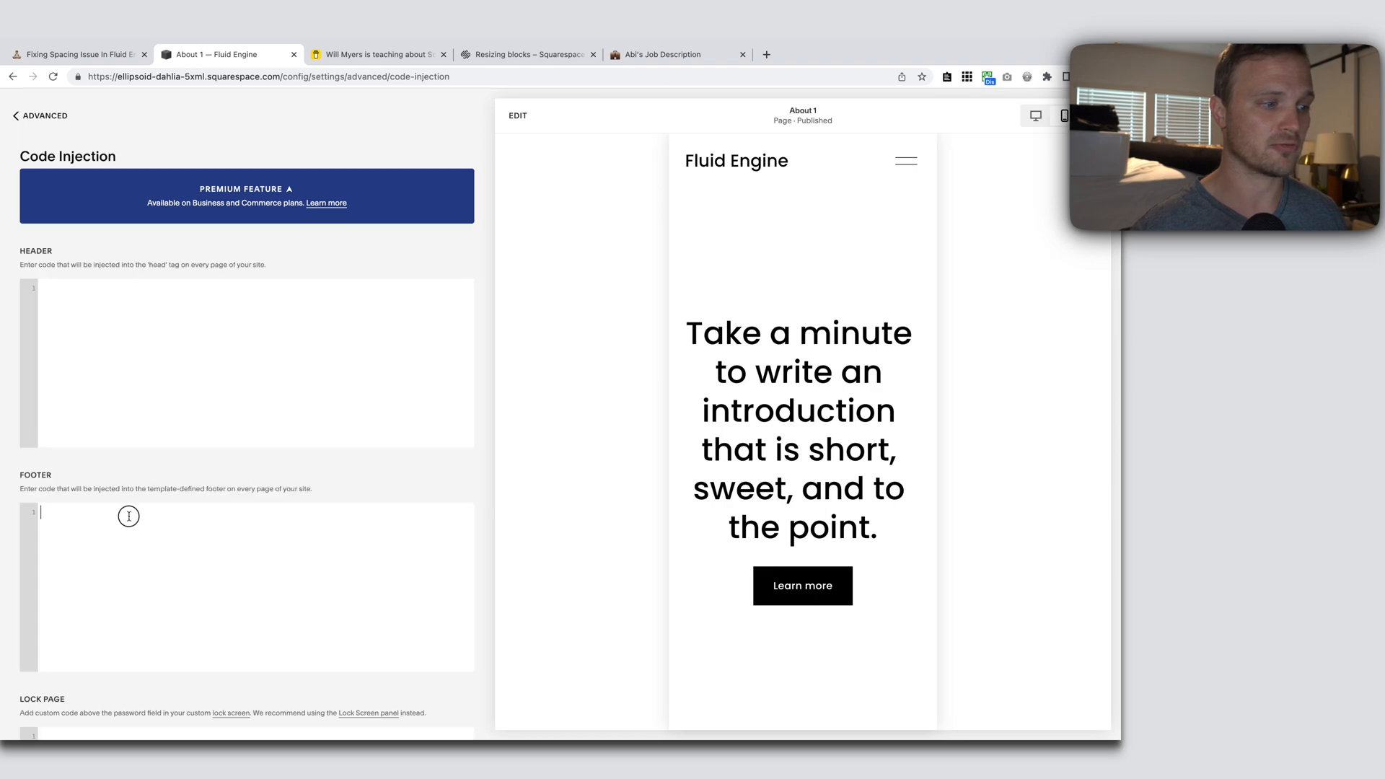
left_click(129, 516)
key("ctrl+v")
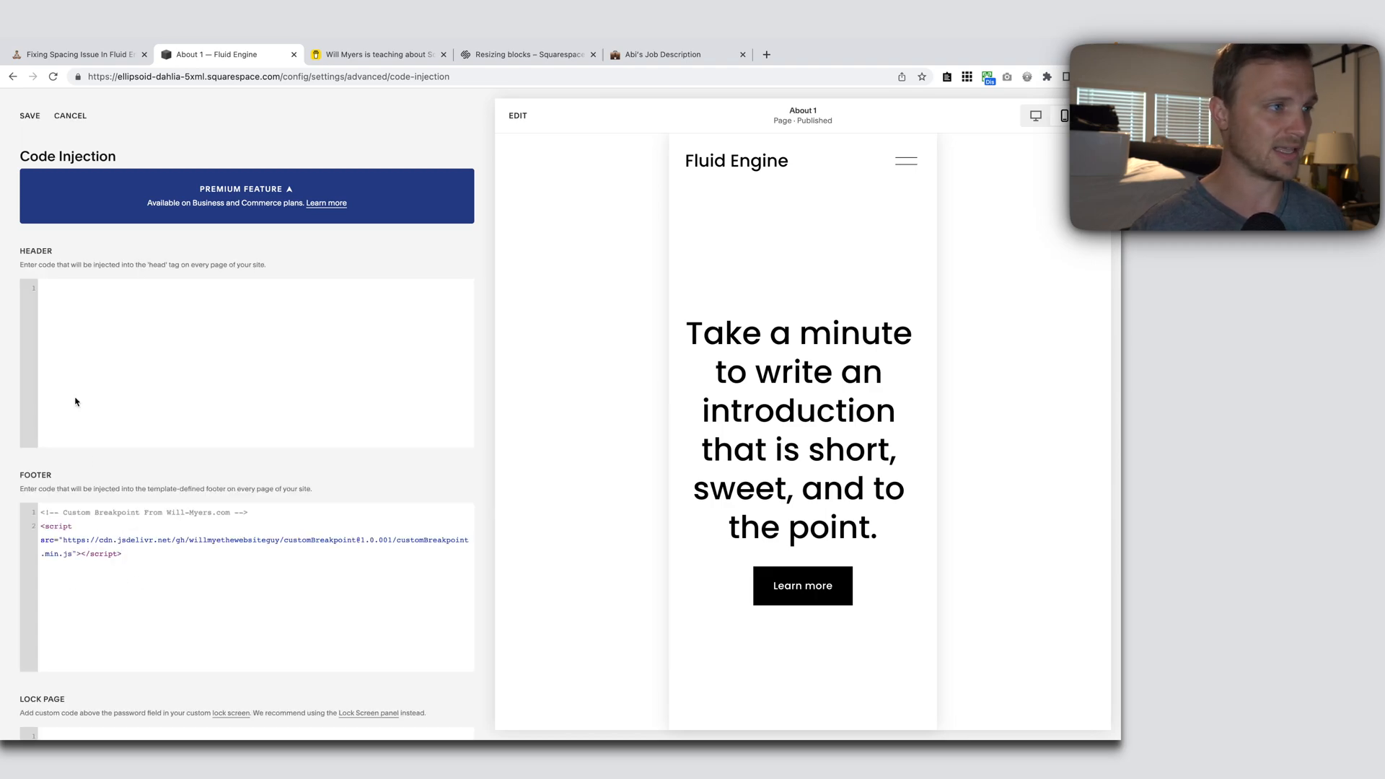
left_click(27, 116)
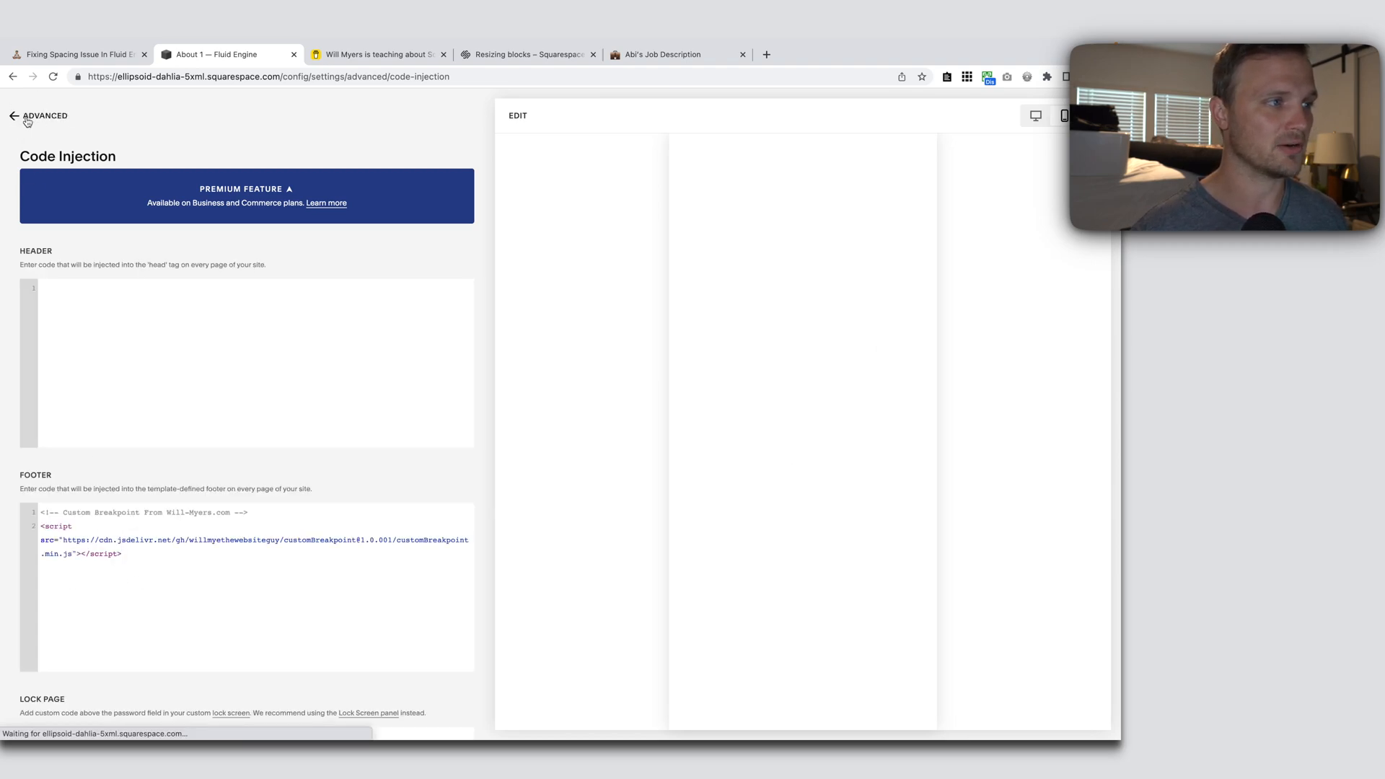
Step: Leave the code injection settings and open the site's Custom CSS editor
left_click(27, 117)
left_click(32, 117)
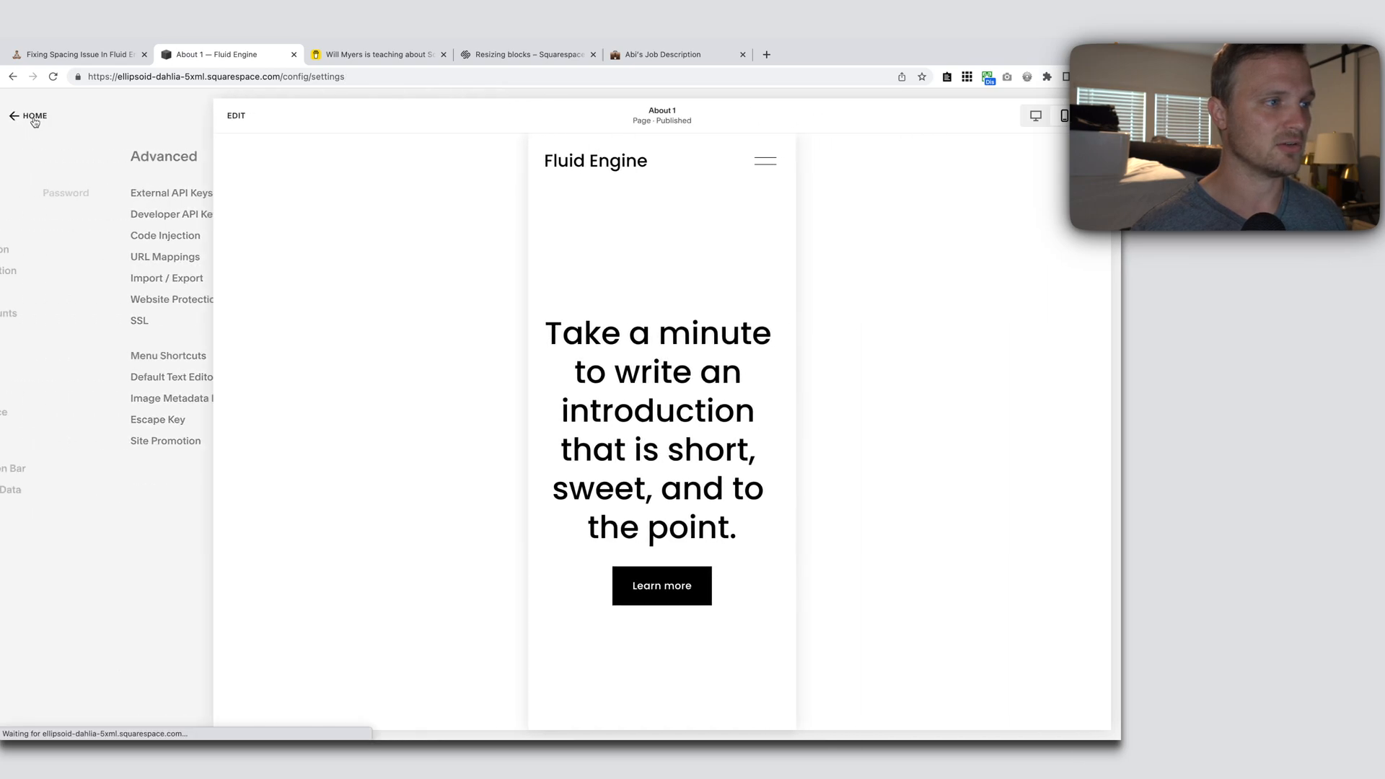
left_click(36, 121)
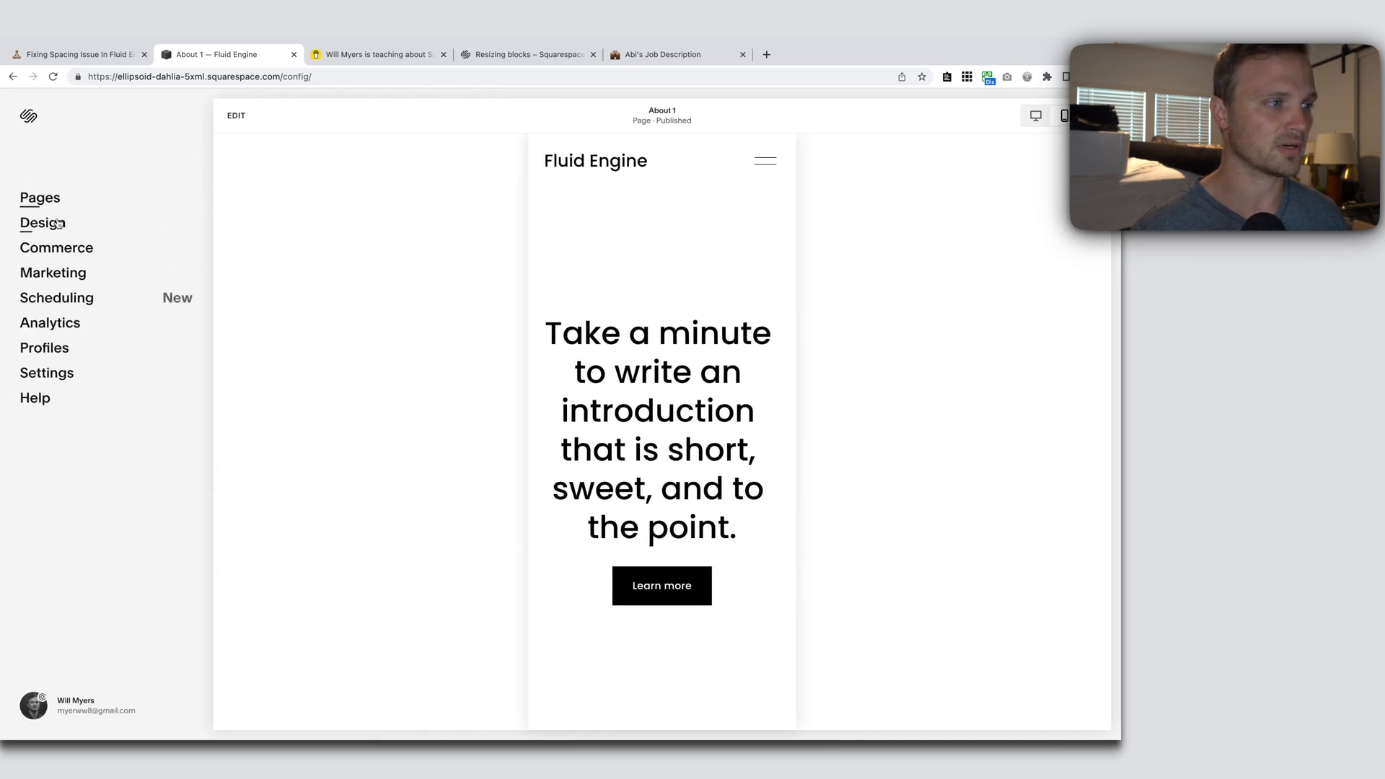
left_click(55, 228)
left_click(51, 383)
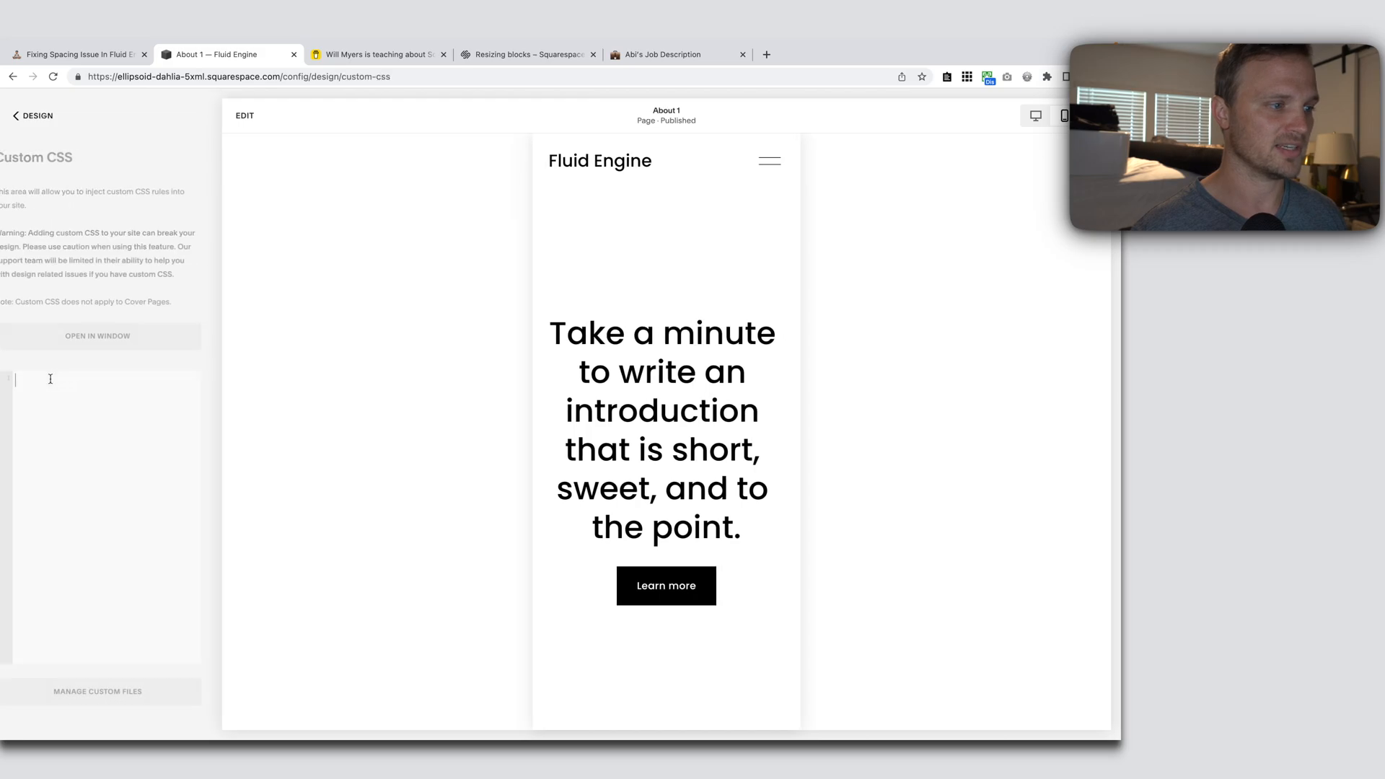
Step: Copy the article's CSS rule setting --sqs-edit-mode-breakpoint to 749px and paste it into the site's Custom CSS
key("super+grave")
key("super+grave")
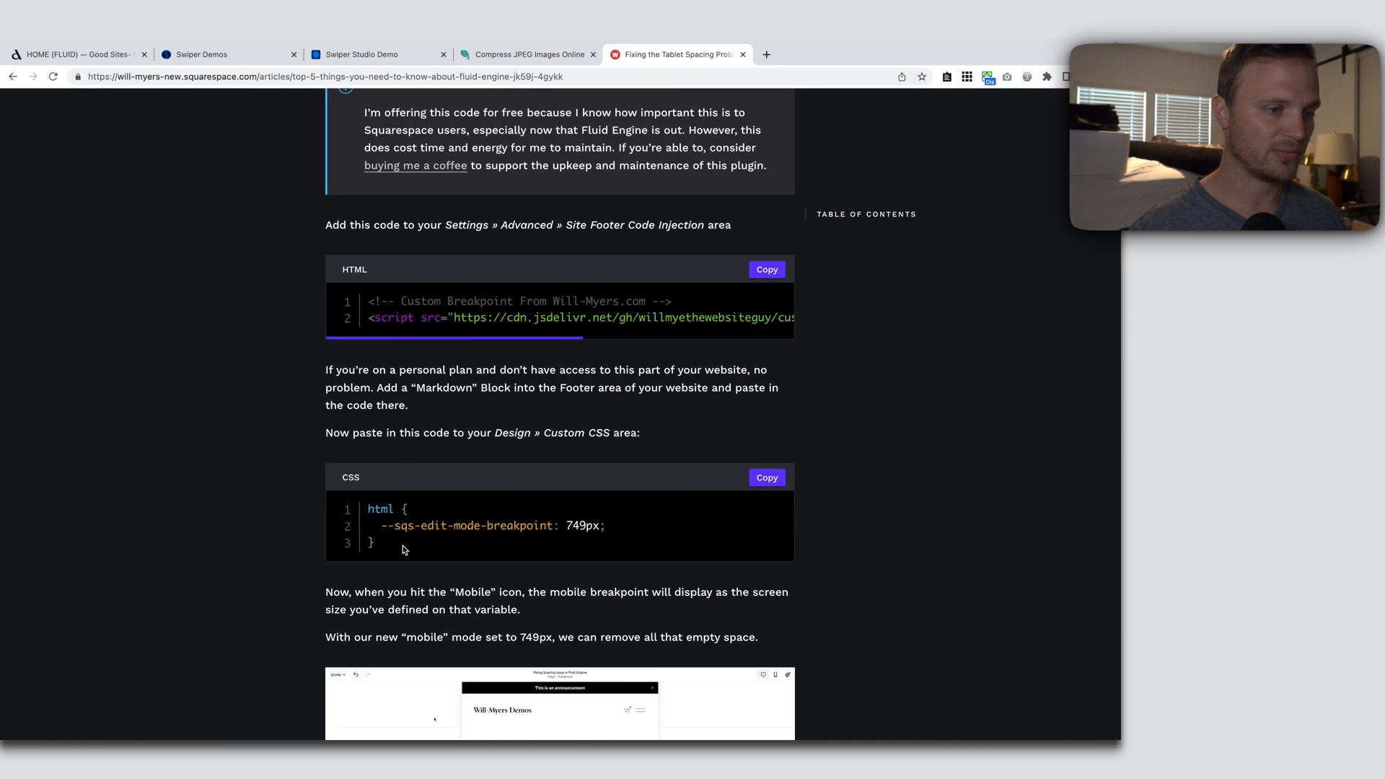
left_click(767, 477)
key("super+grave")
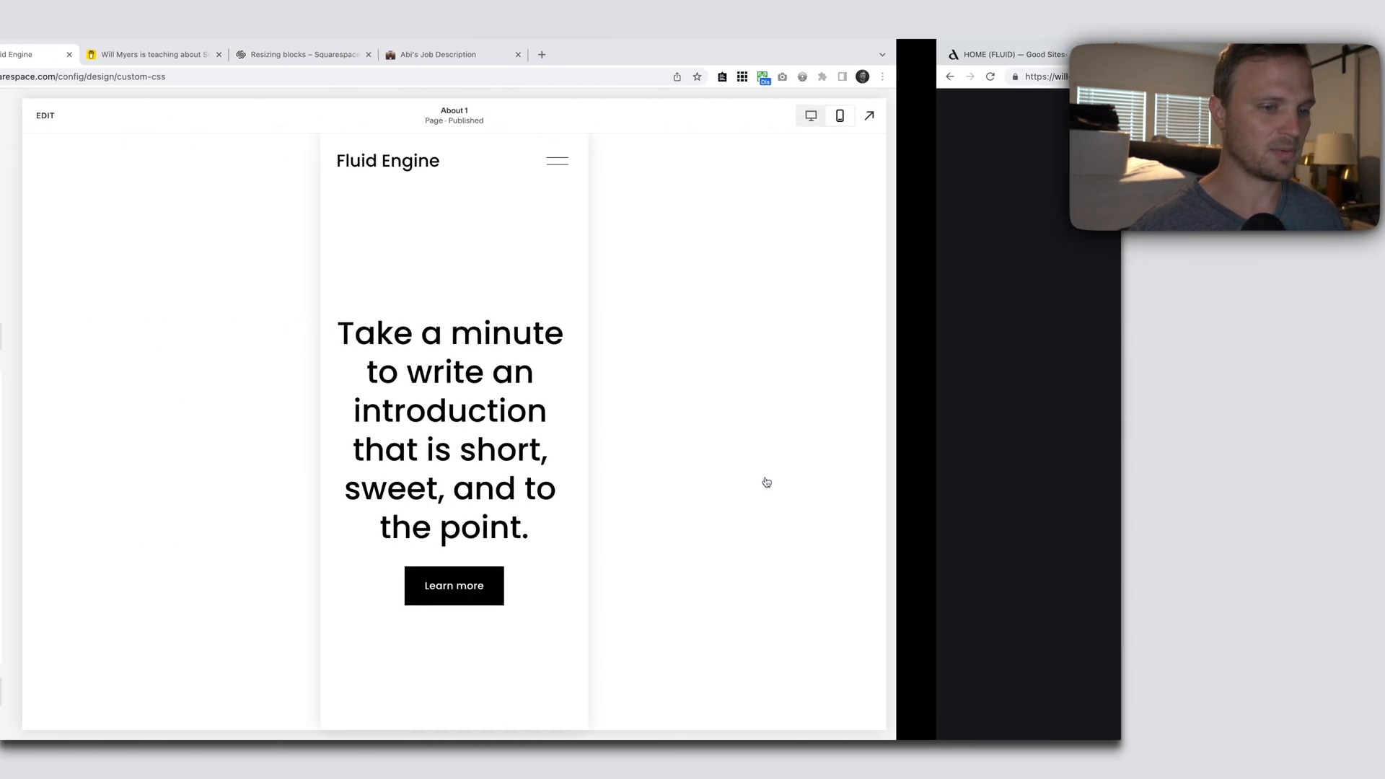
left_click(140, 388)
key("super+v")
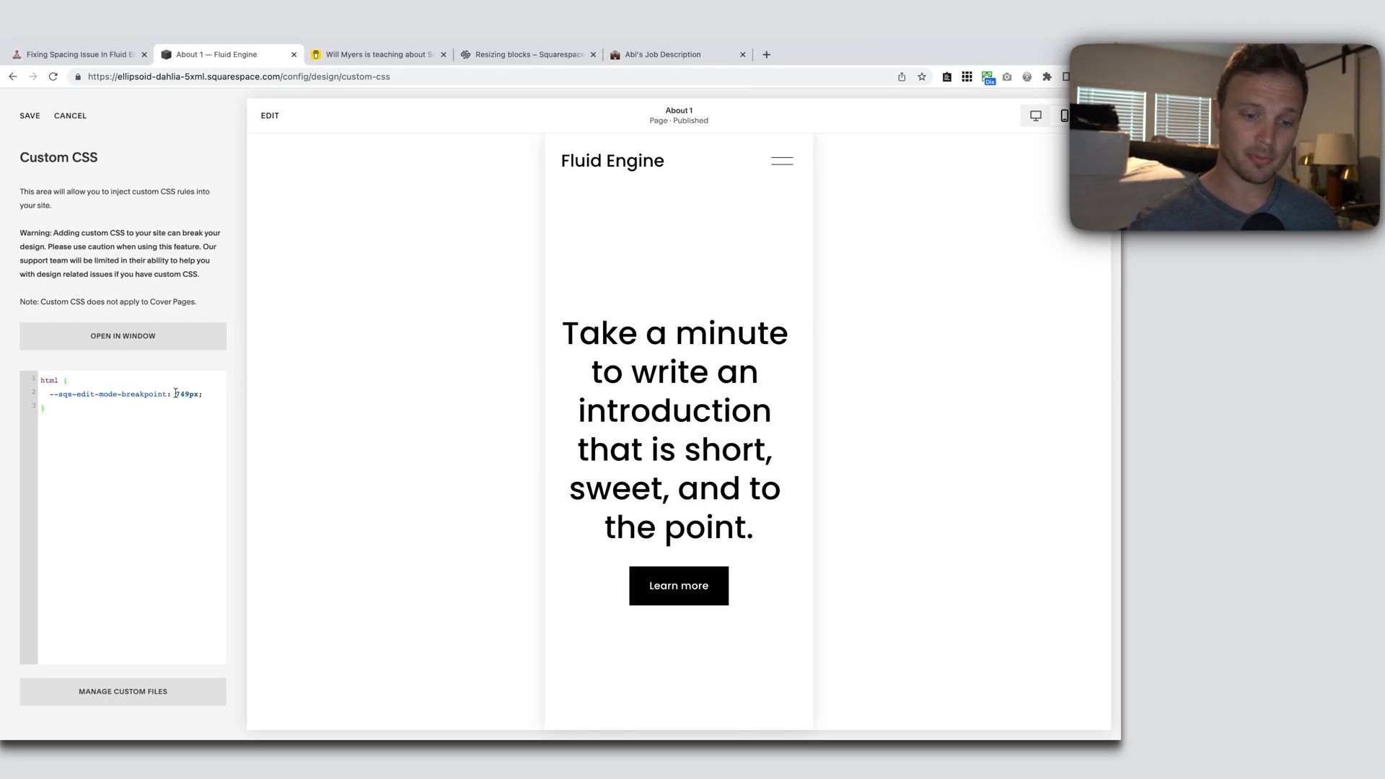
Step: Check the page's mobile layout in the editor with the 749px breakpoint applied, then leave the editor
left_click(1031, 117)
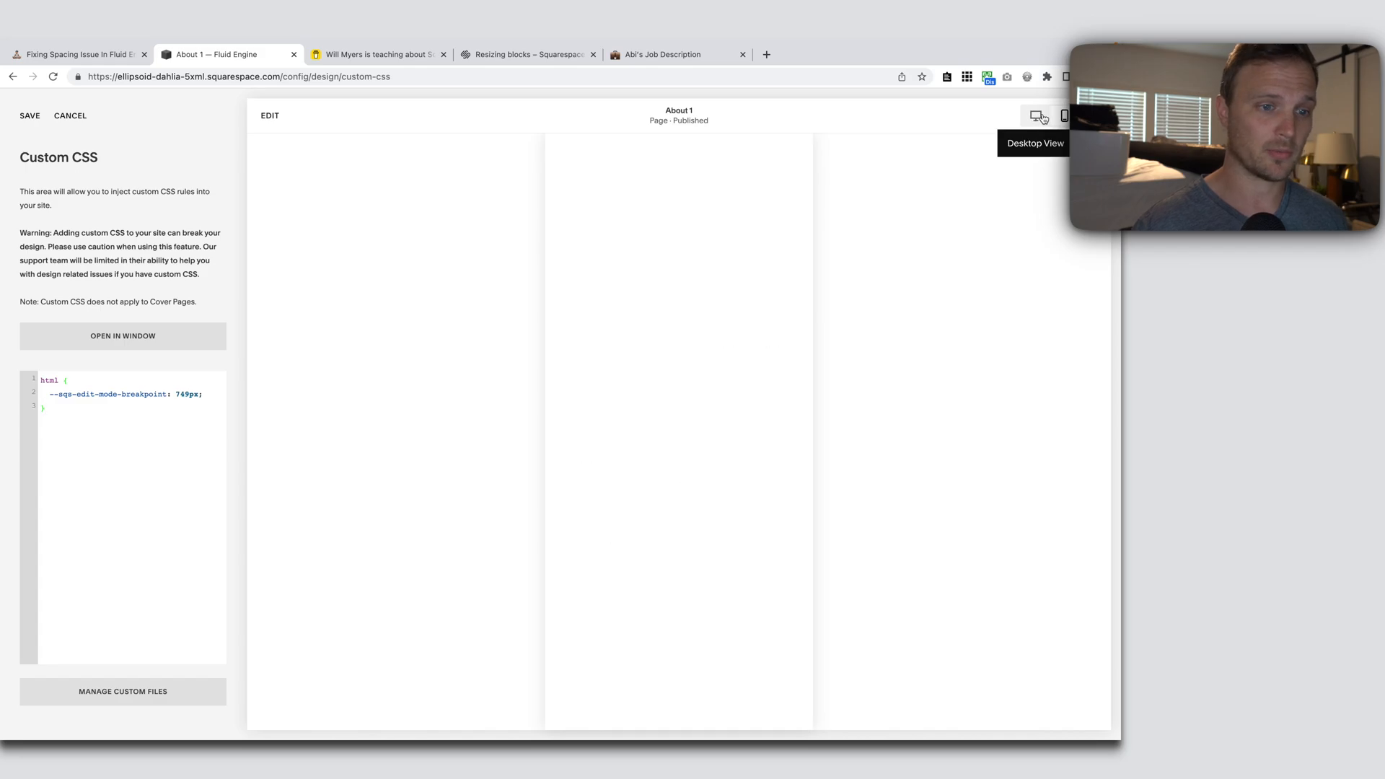
left_click(269, 117)
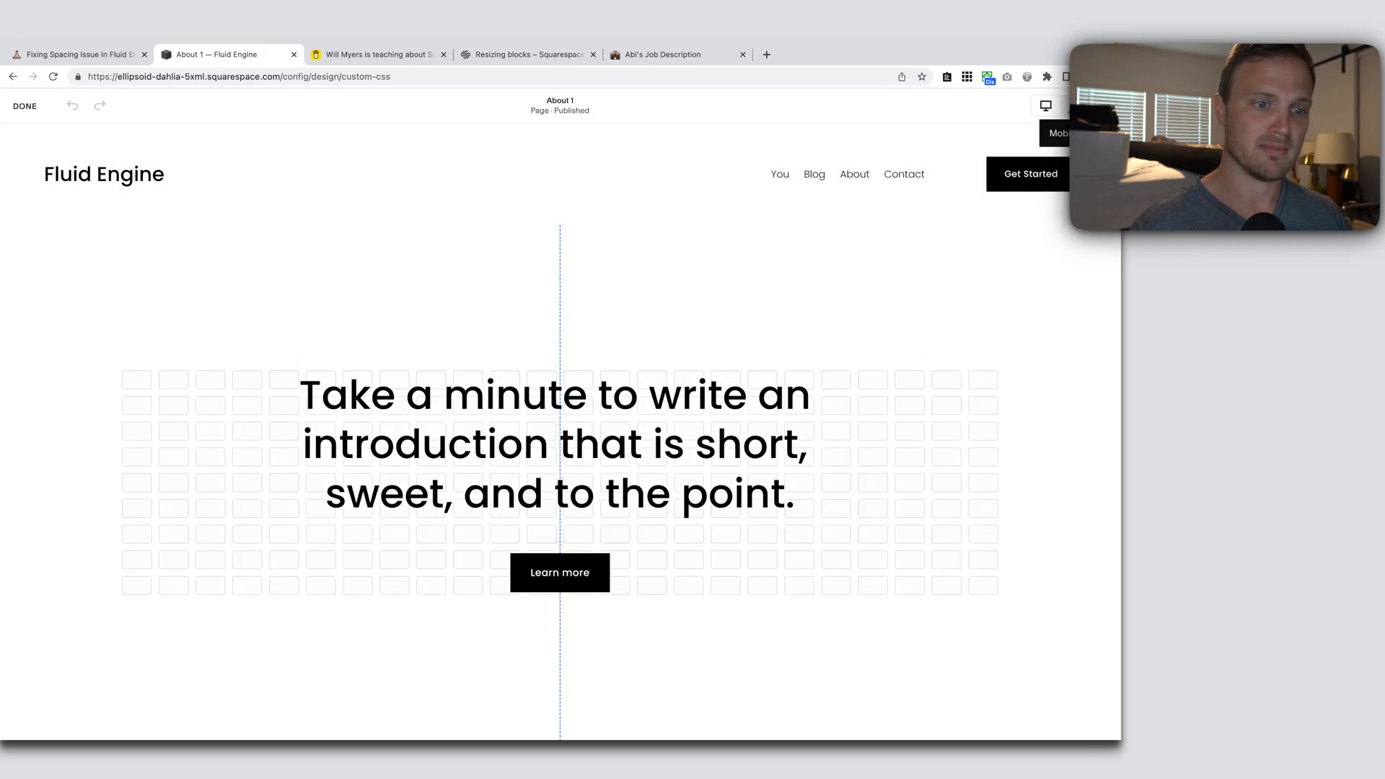
left_click(1046, 106)
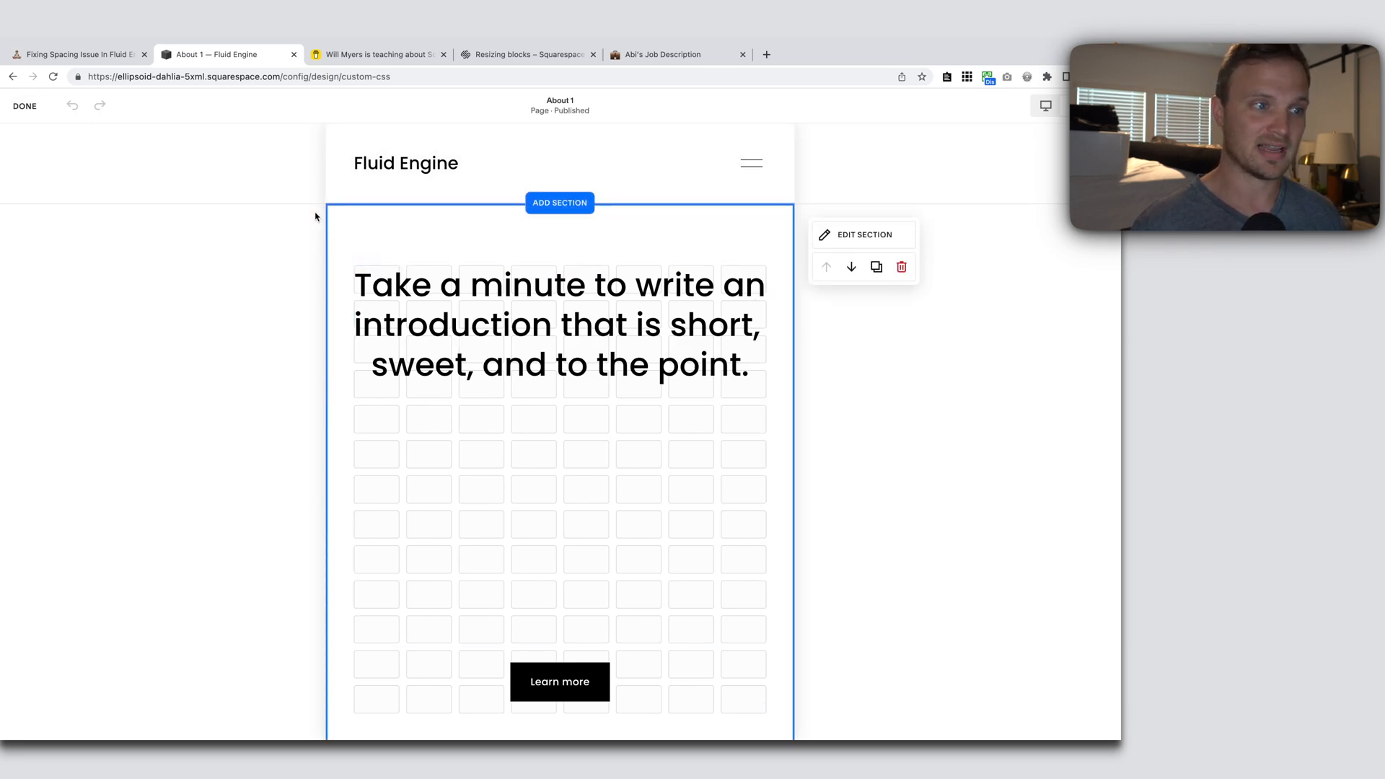
left_click(18, 108)
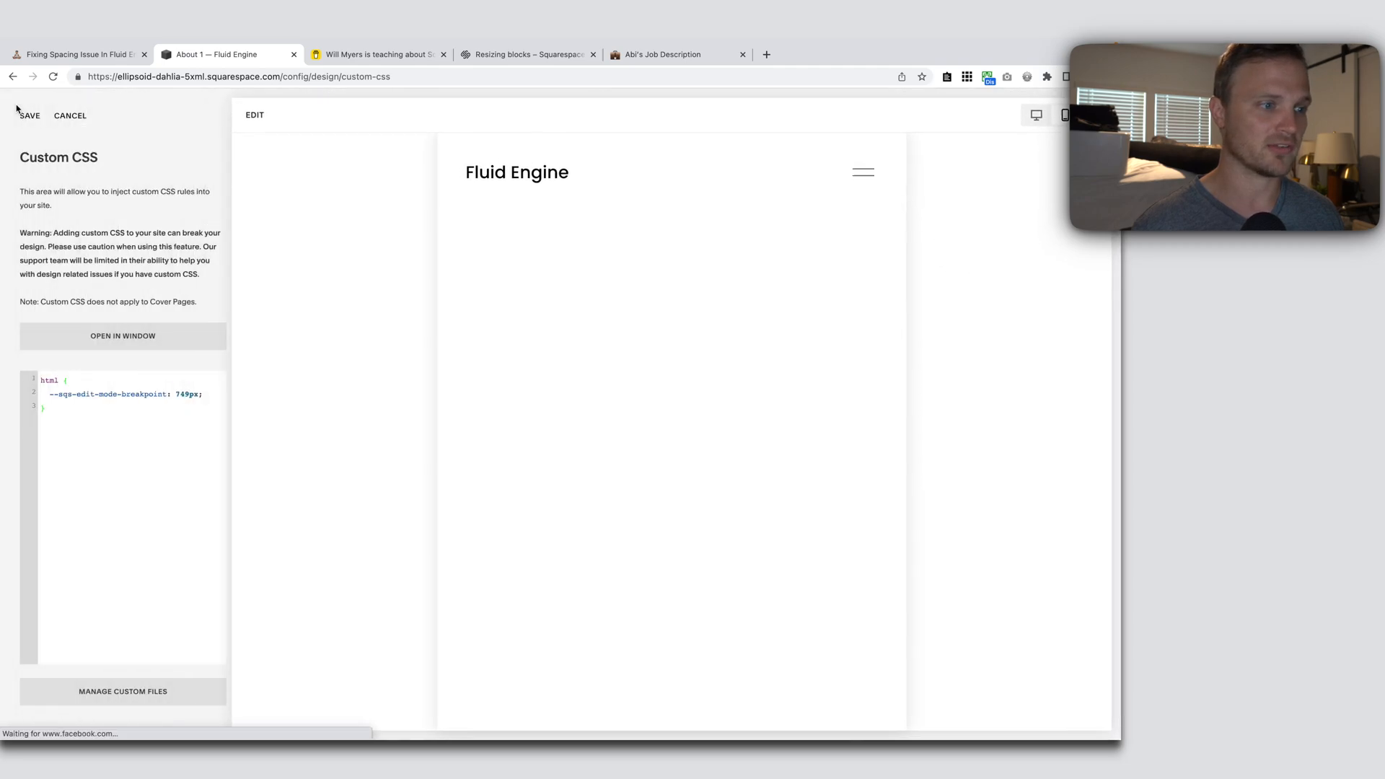
Step: Set --sqs-edit-mode-breakpoint to 428px in the Custom CSS, save it, and reload the mobile preview
left_click_drag(210, 394, 74, 390)
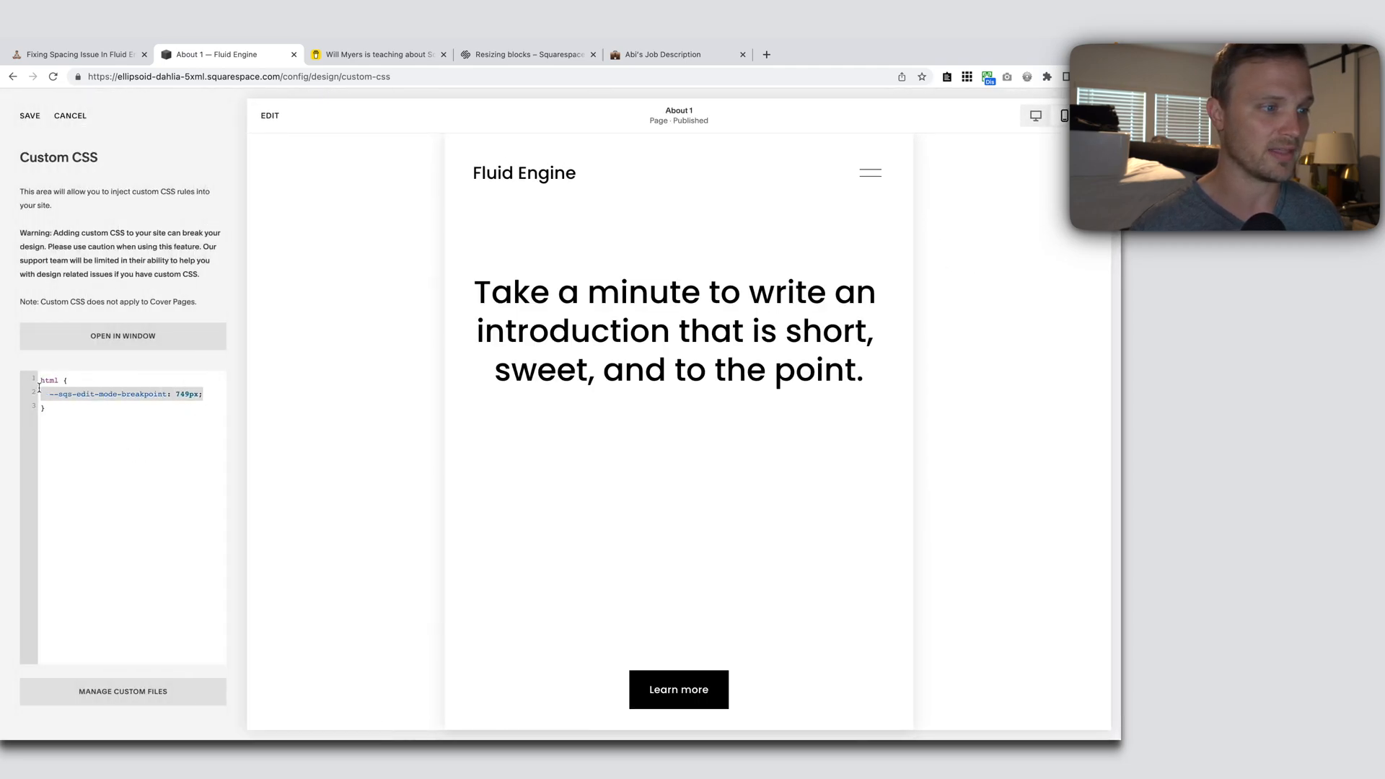
left_click(191, 393)
left_click_drag(191, 394, 177, 395)
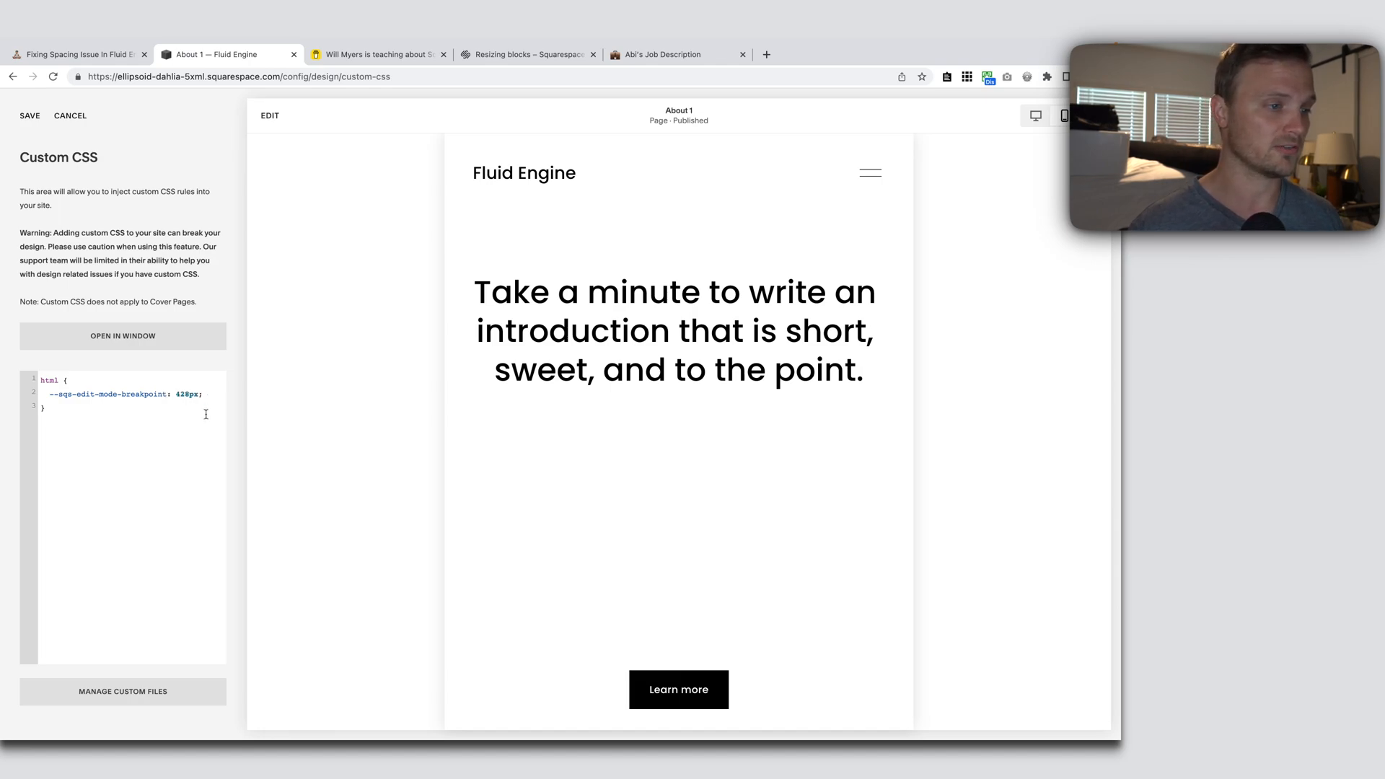
left_click(30, 120)
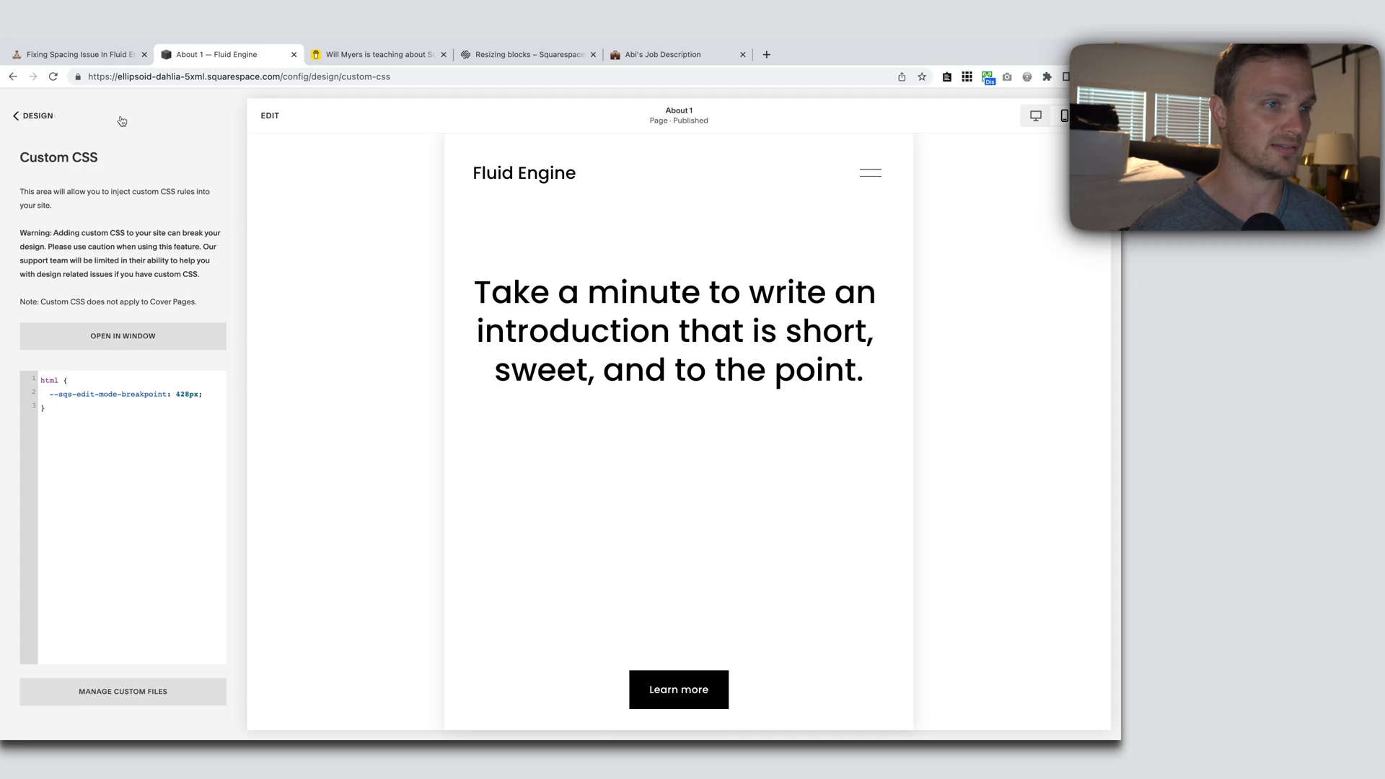
left_click(1036, 115)
left_click(1064, 117)
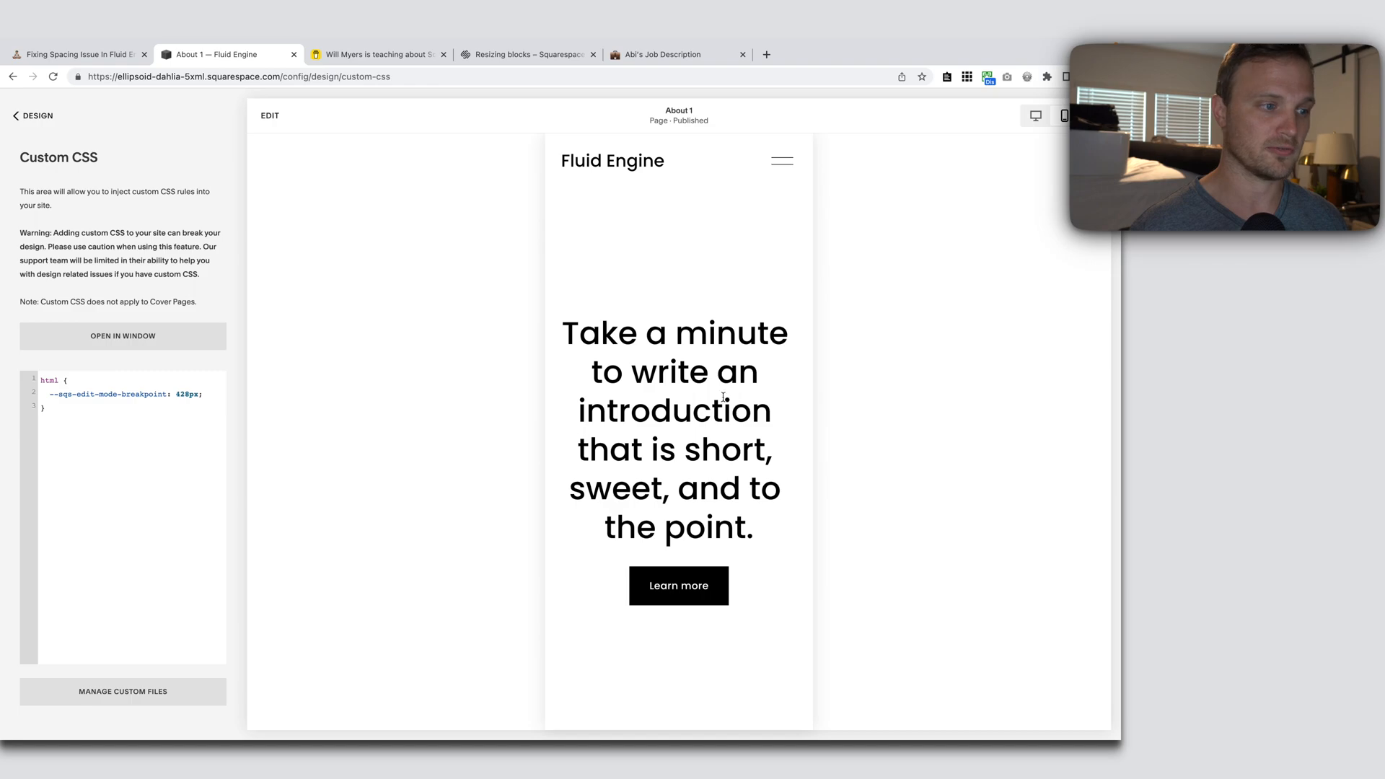
Step: Set --sqs-edit-mode-breakpoint to 749px in the Custom CSS and reload the mobile preview
double_click(178, 391)
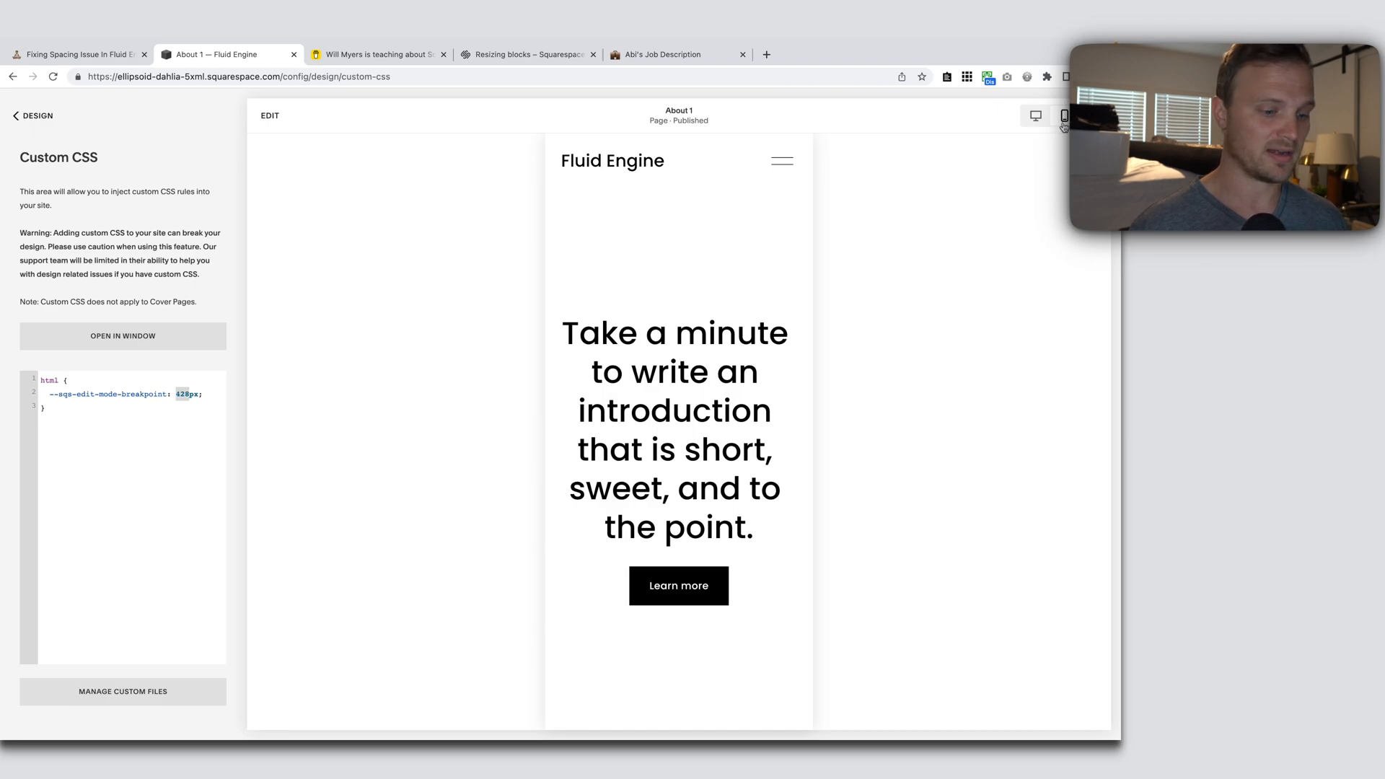
type("749")
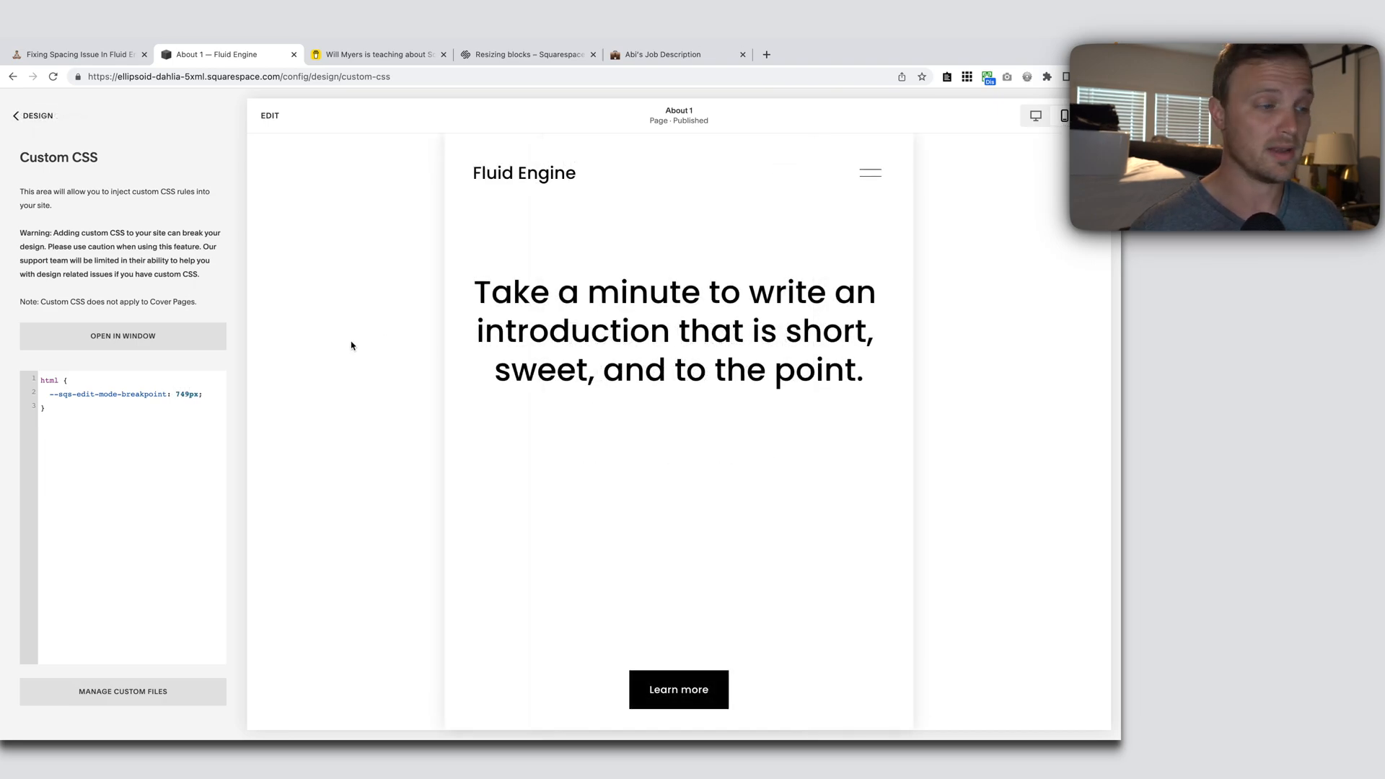
left_click_drag(222, 392, 31, 401)
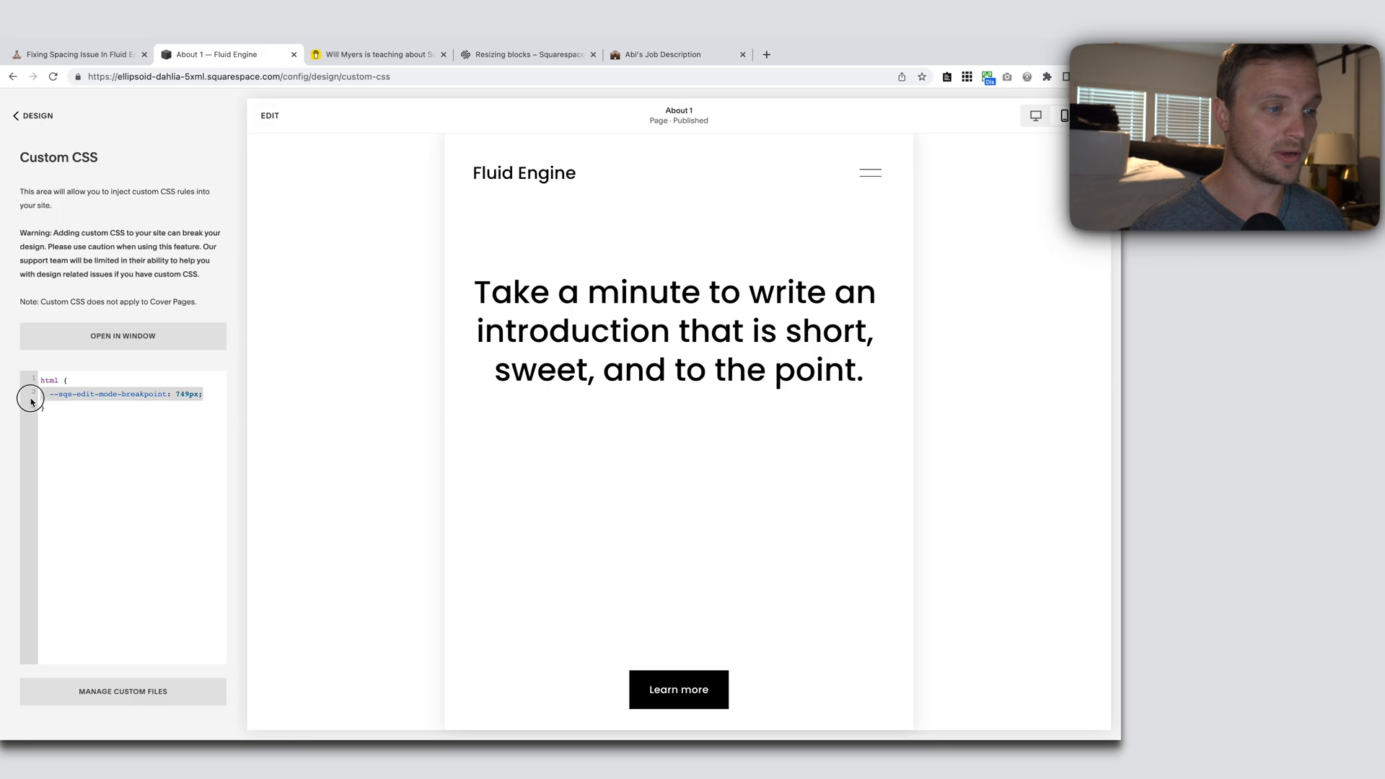
left_click(1040, 117)
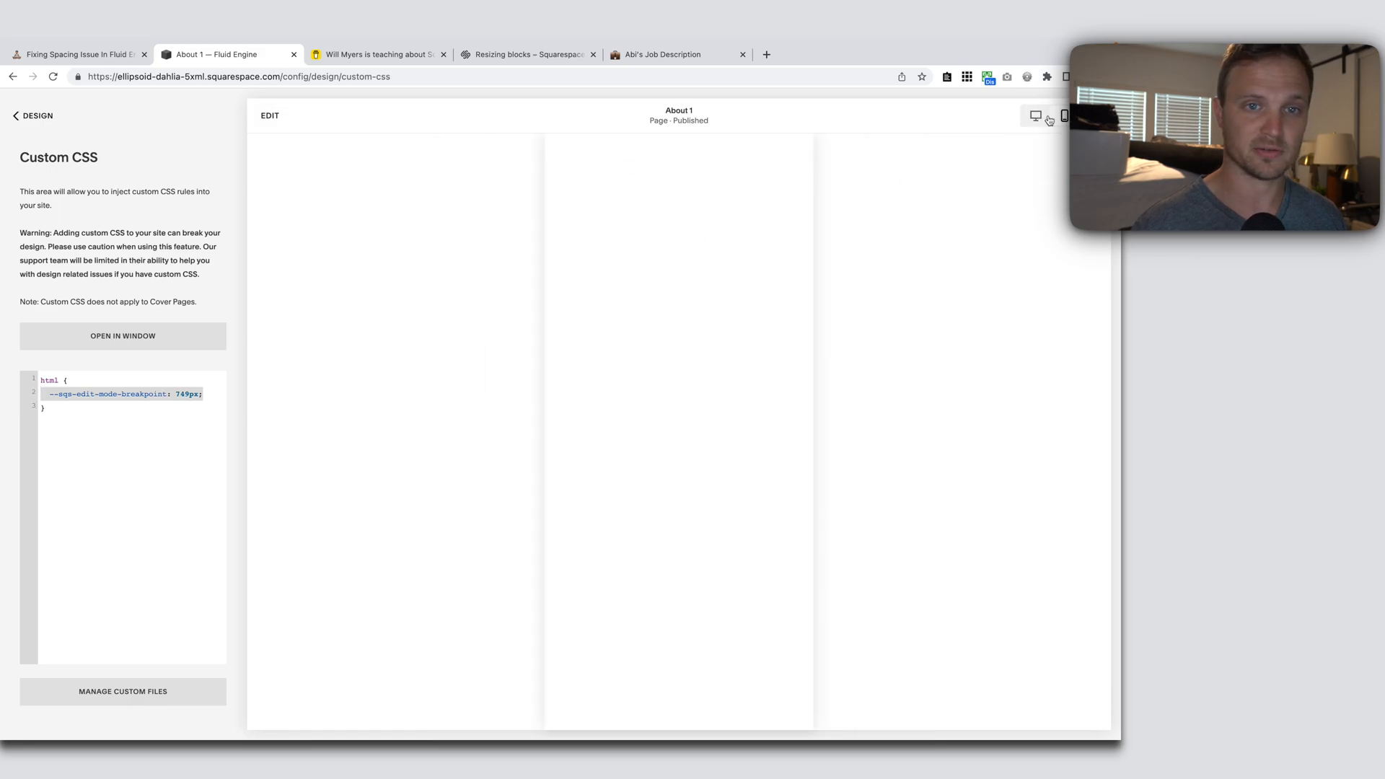
left_click(1065, 117)
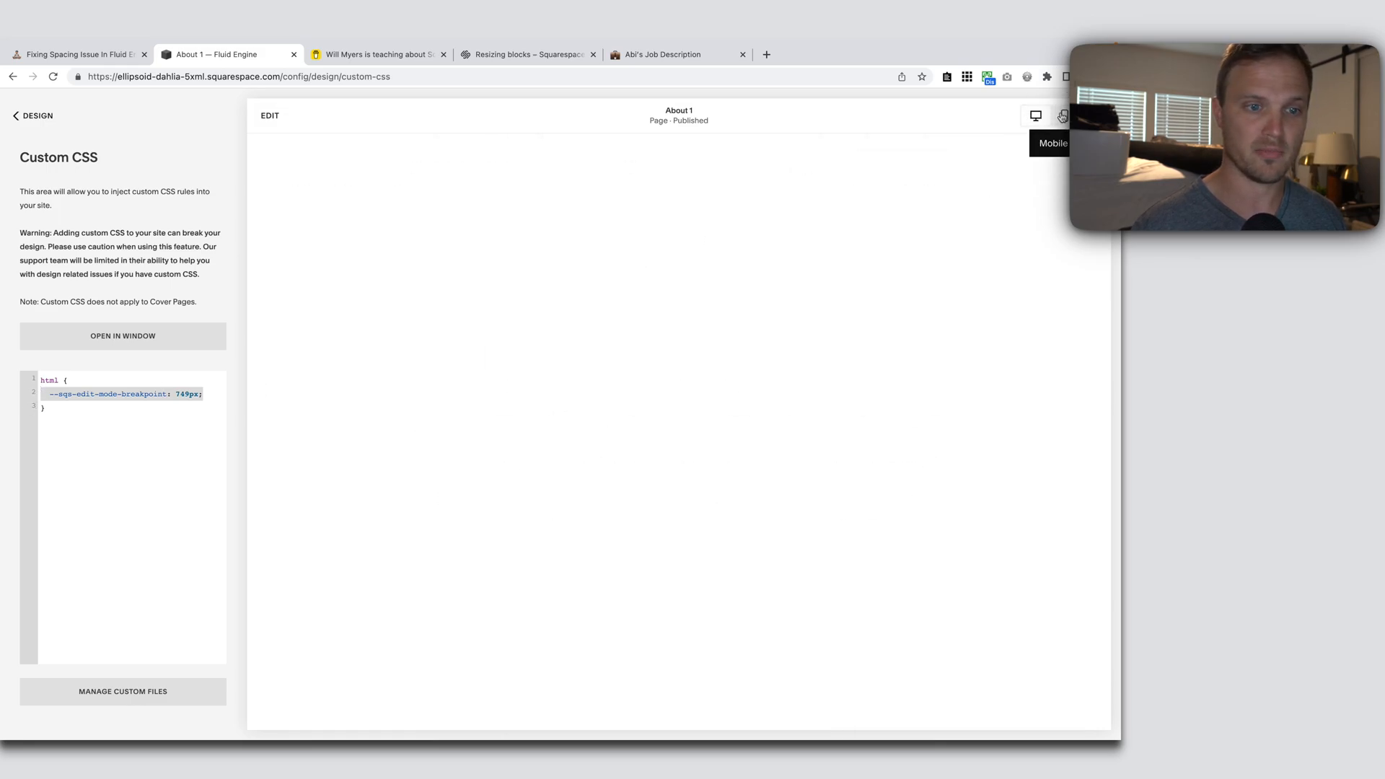
Step: In the page's mobile layout, shorten the introduction text block's height so it ends just below its third line
left_click(269, 117)
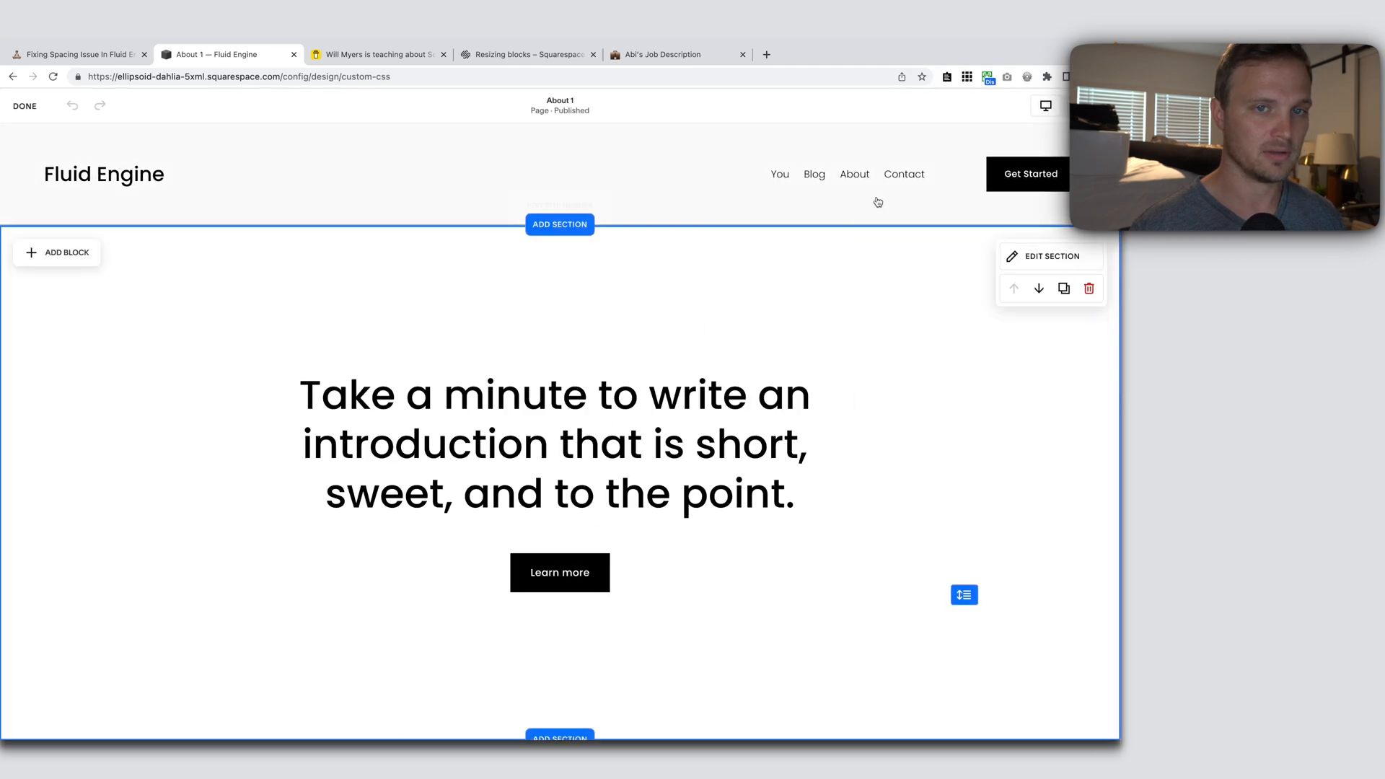
left_click(1045, 106)
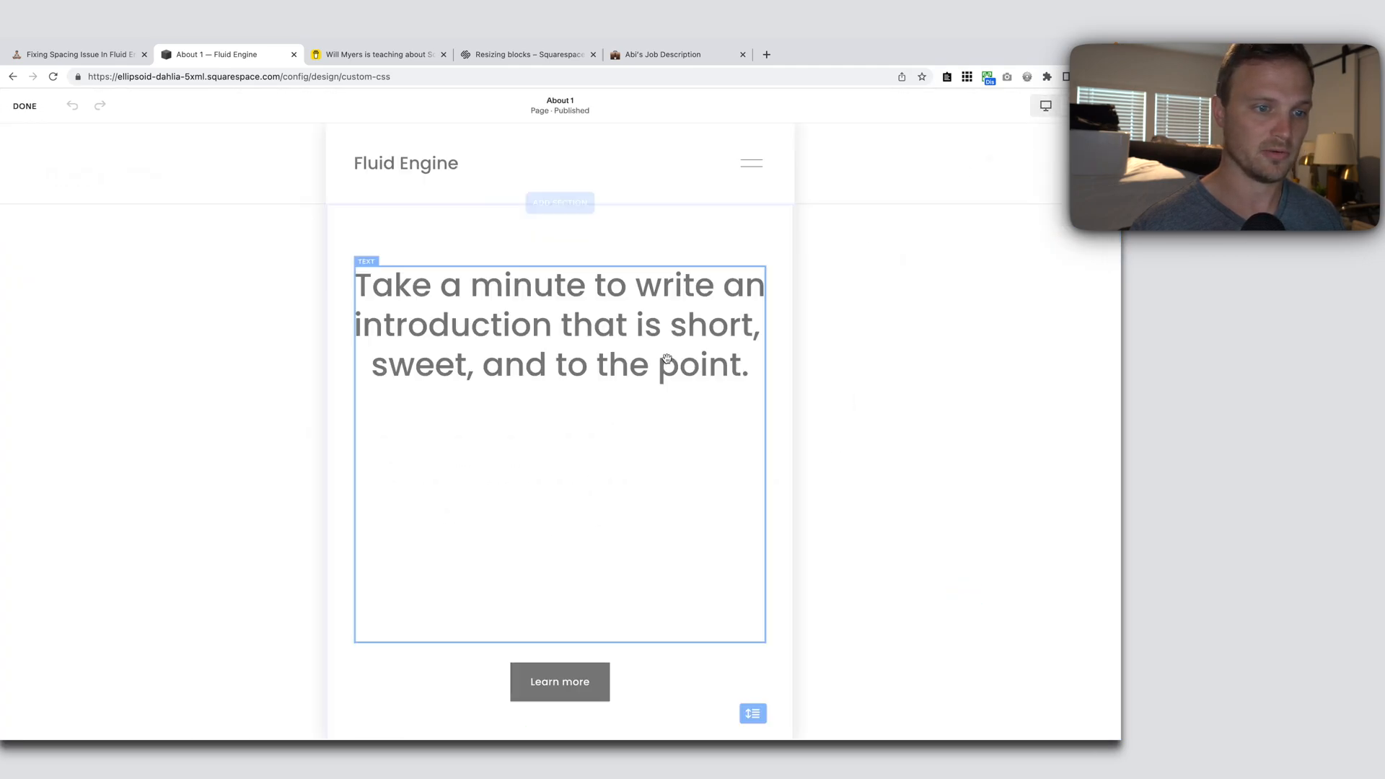
left_click(595, 452)
left_click_drag(560, 642, 550, 386)
left_click(552, 384)
Step: Move the Learn more button directly below the introduction text, trim the section's empty rows, and save the page
left_click_drag(560, 666, 560, 433)
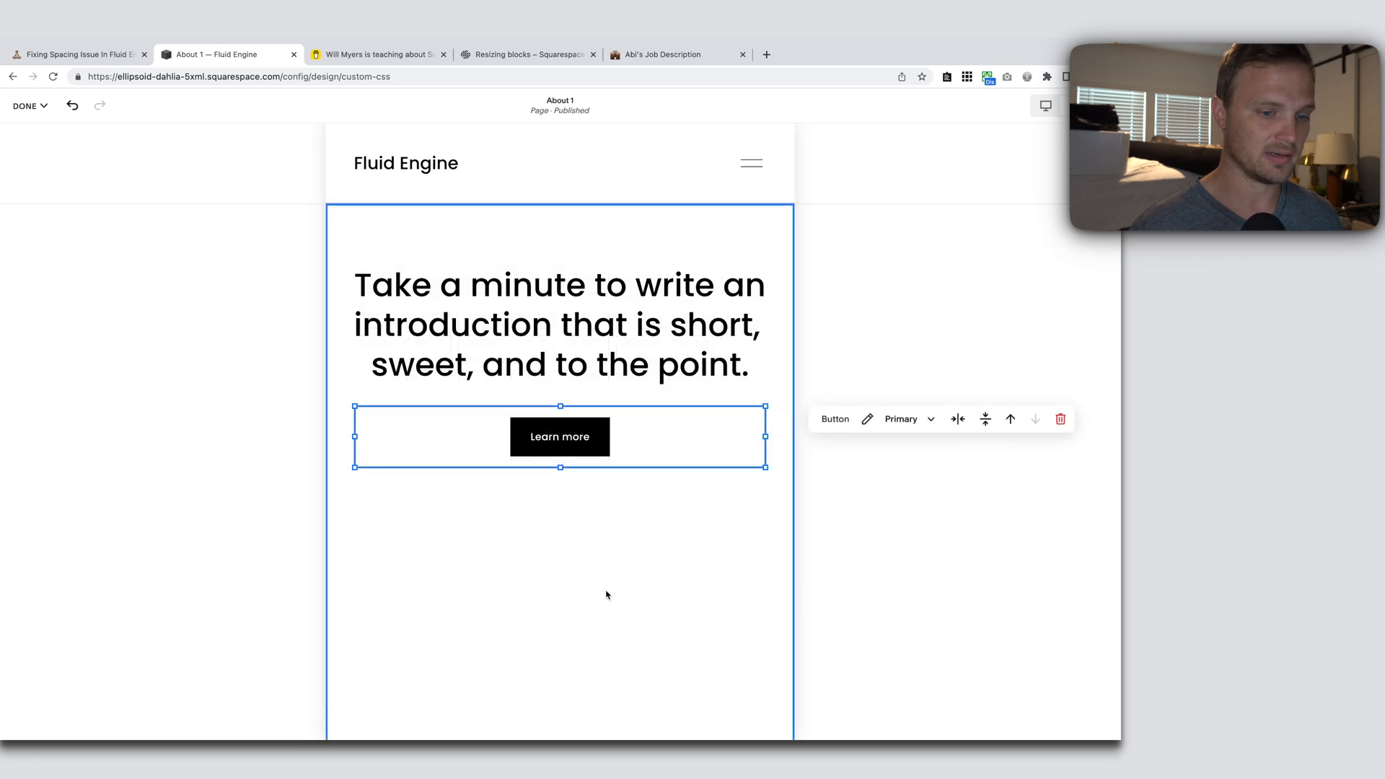
left_click_drag(751, 713, 735, 471)
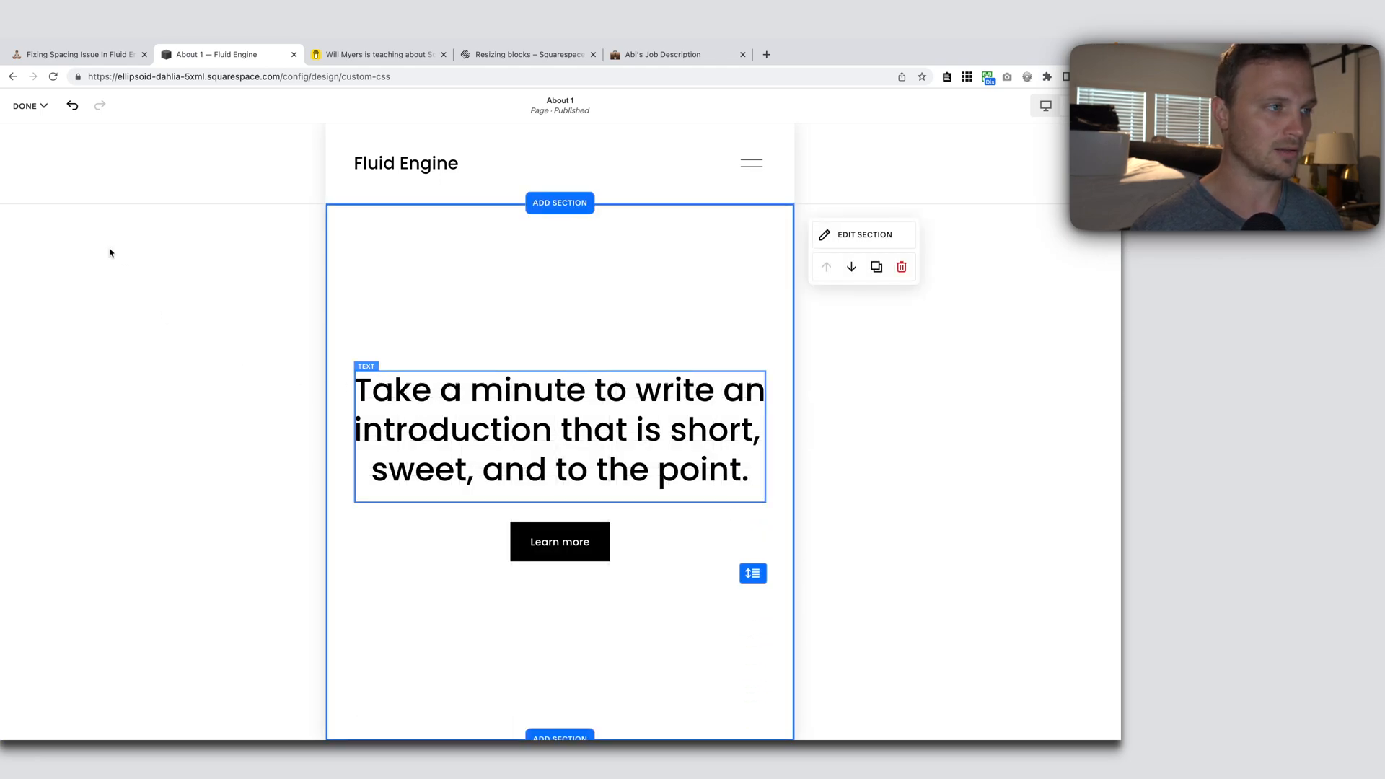
left_click(29, 105)
left_click(26, 147)
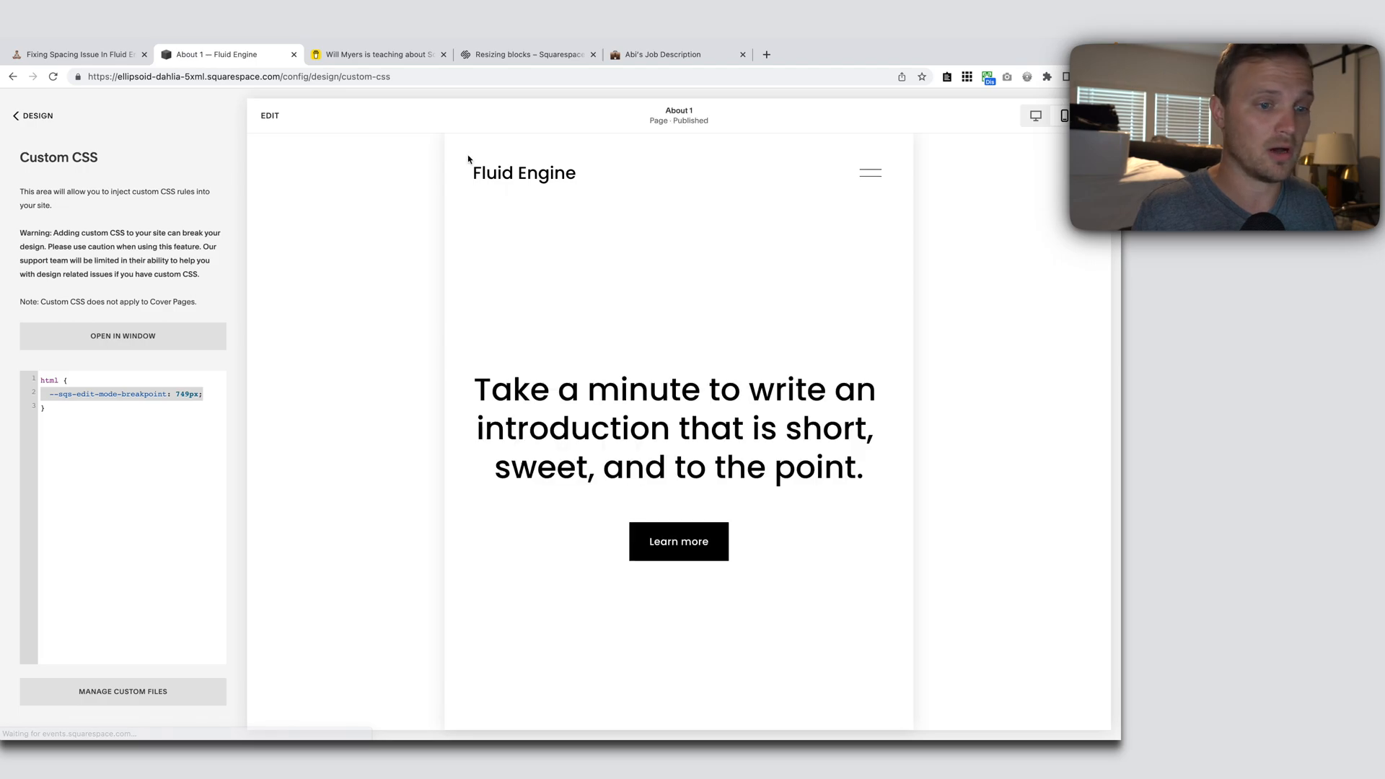
Step: Change the Custom CSS edit-mode breakpoint to 428px, save it, and check the page in the mobile preview
left_click(185, 420)
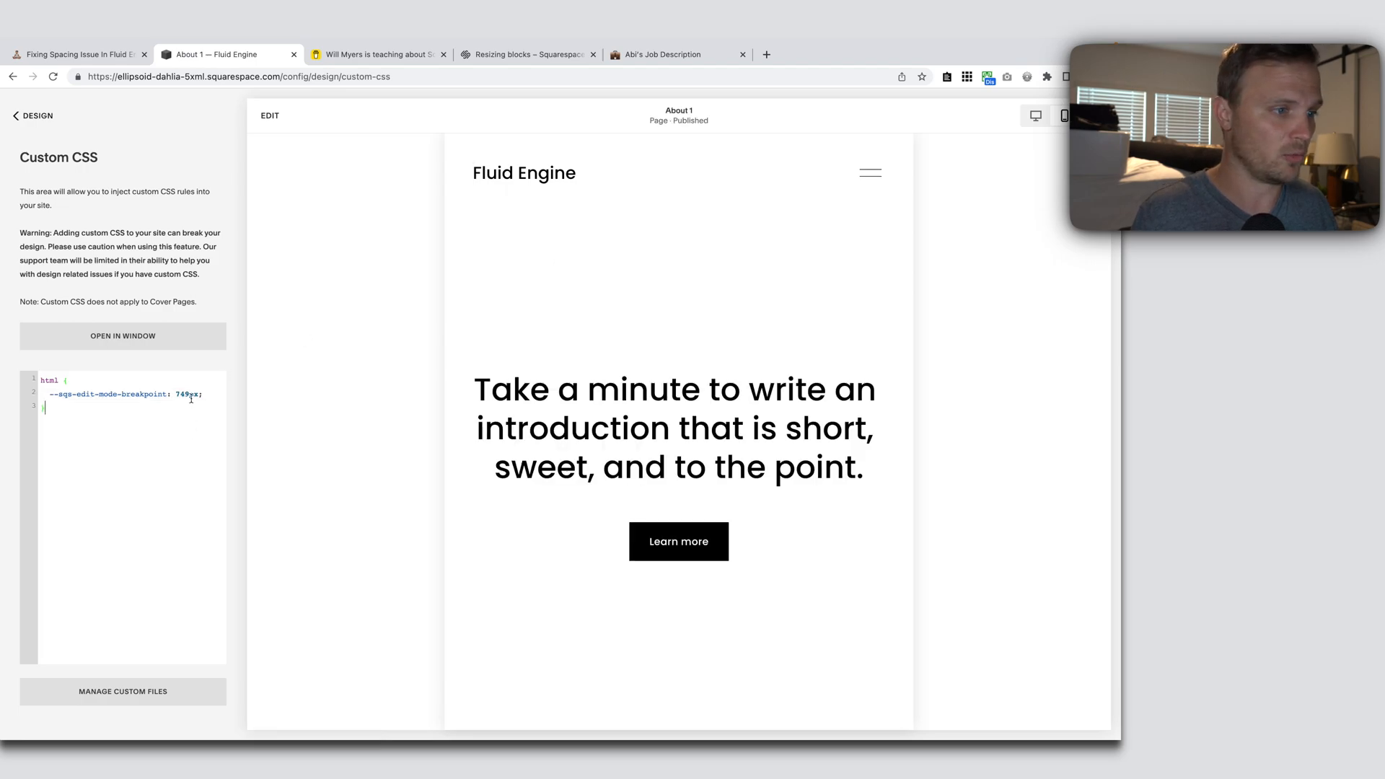
left_click_drag(190, 394, 174, 396)
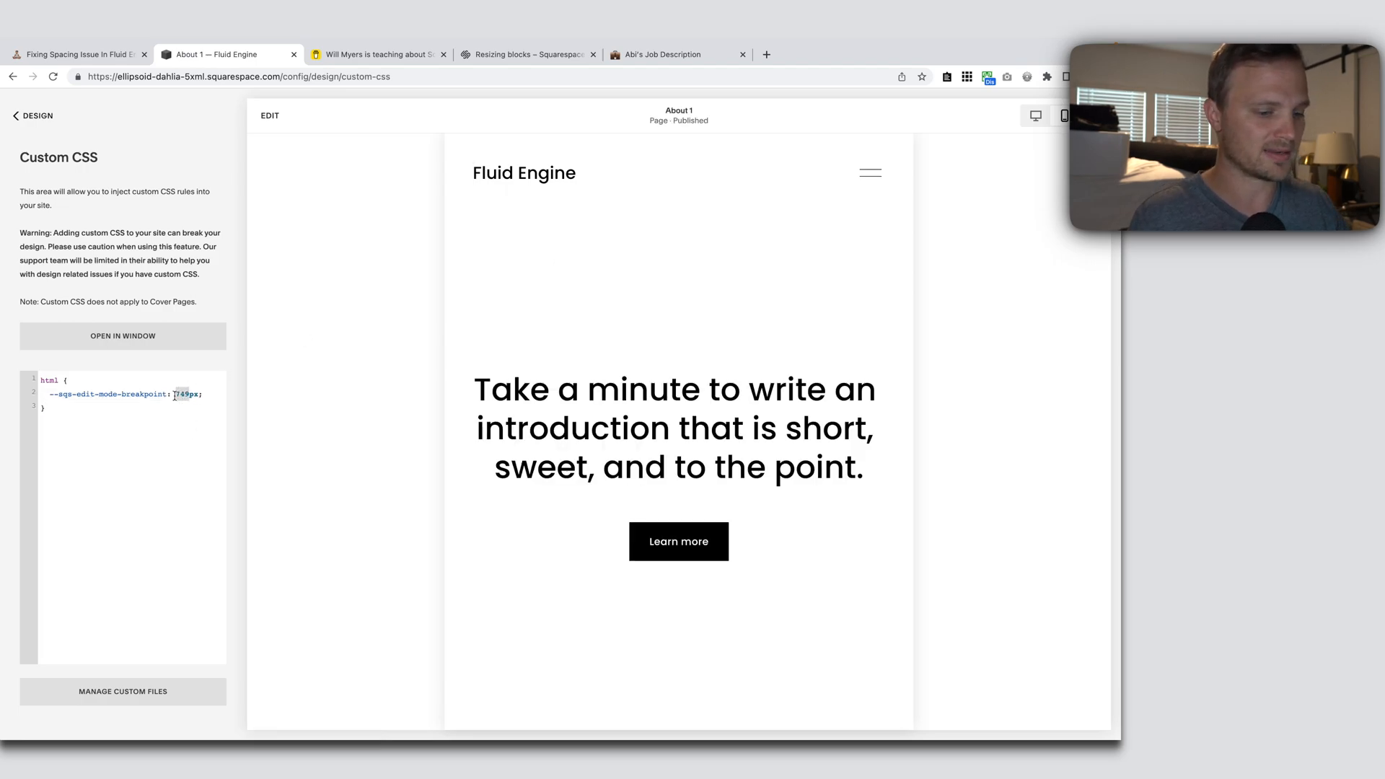
type("428")
left_click(30, 116)
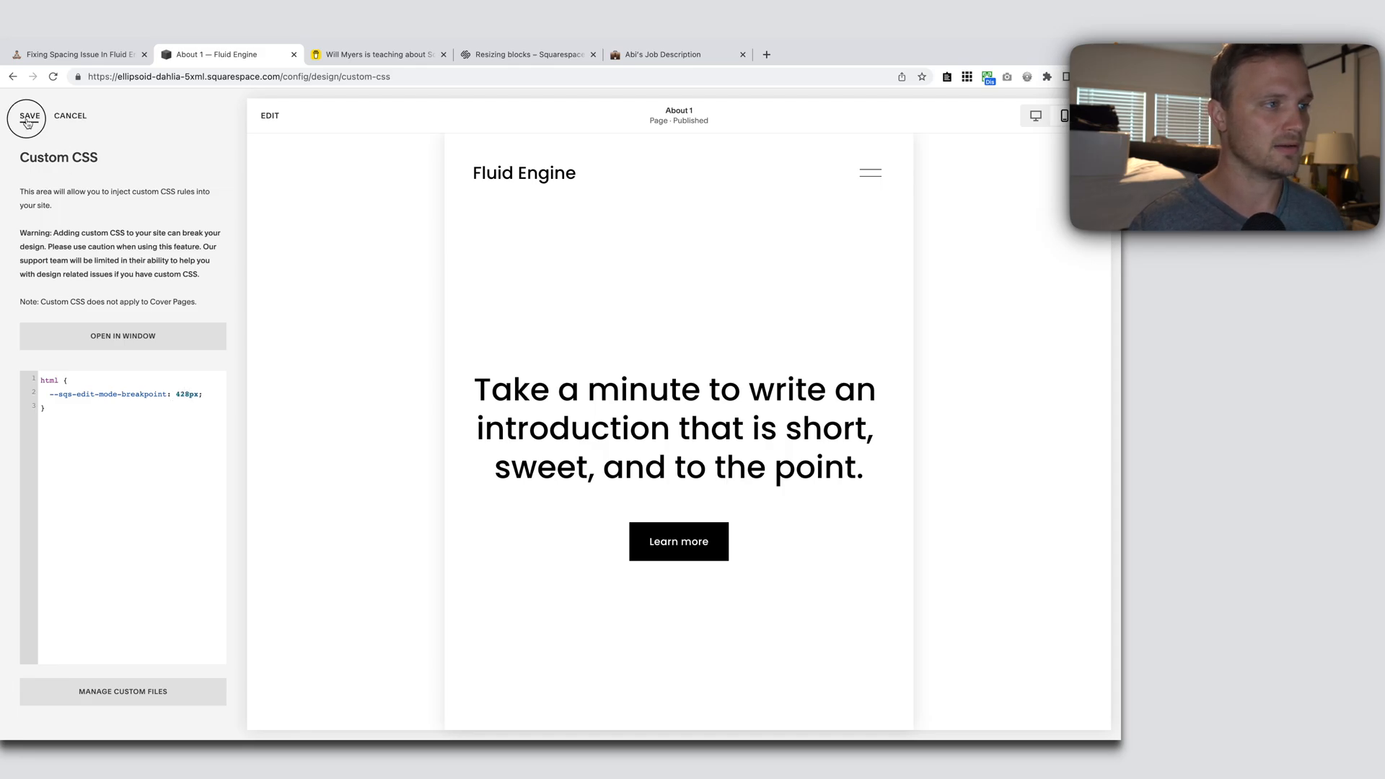
left_click(1036, 115)
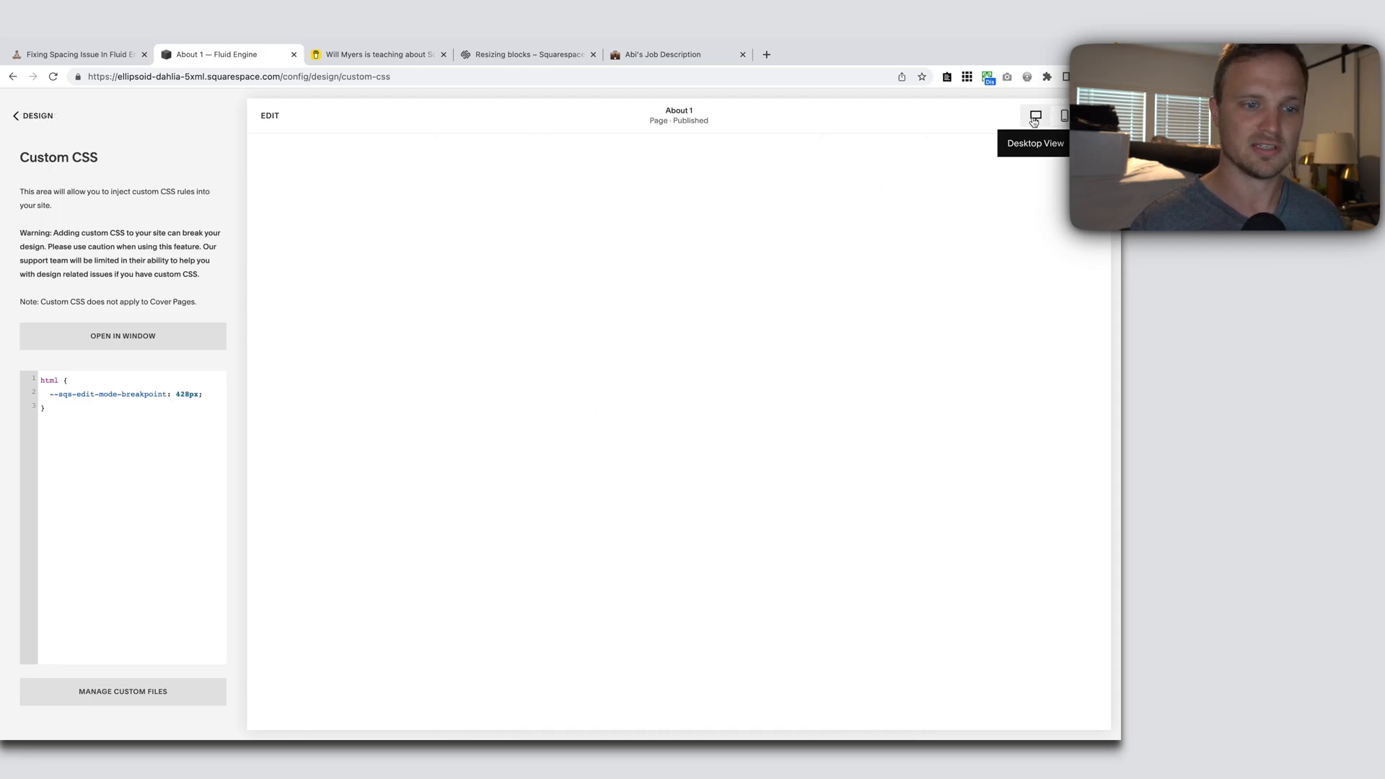
left_click(1065, 117)
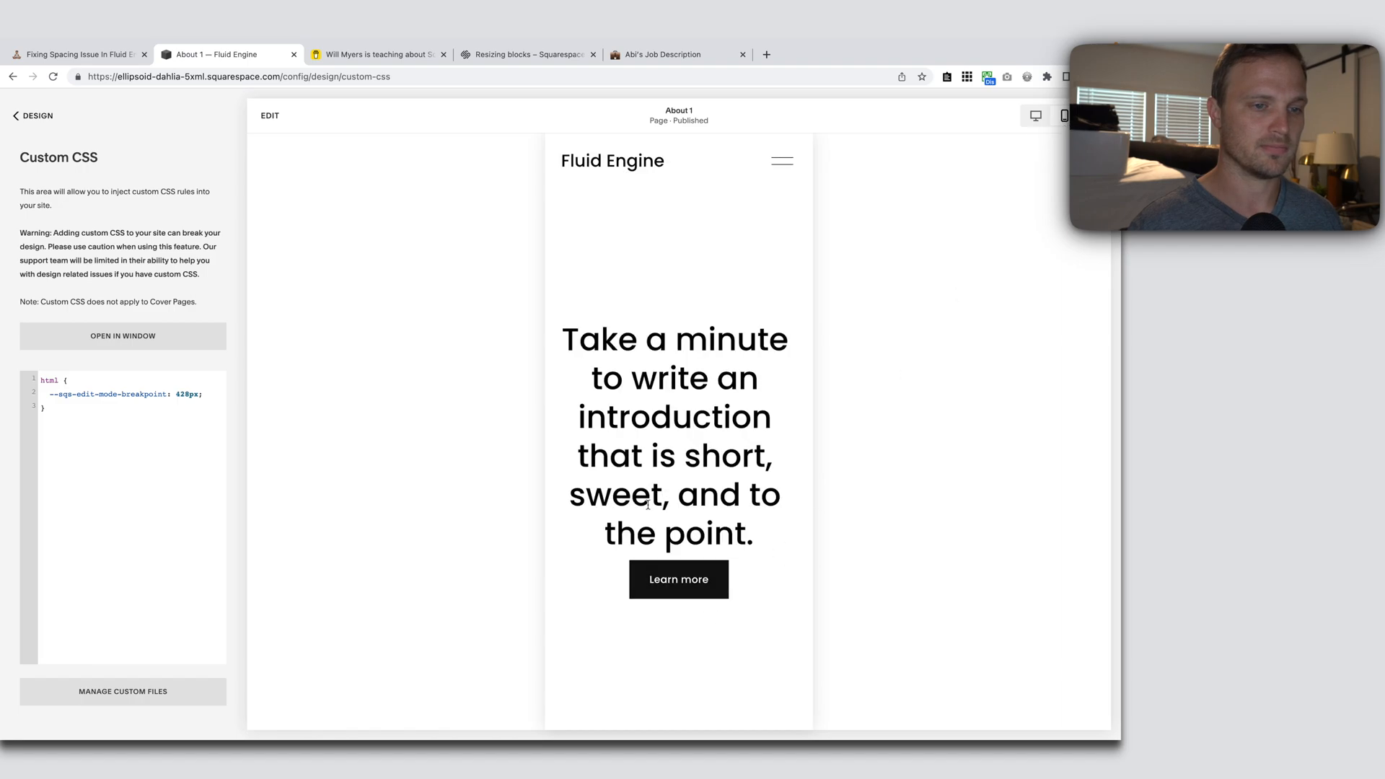
Step: Preview the desktop page full screen, narrow its viewport to about 865 px with the developer tools, and return to the Custom CSS editor
left_click(1036, 117)
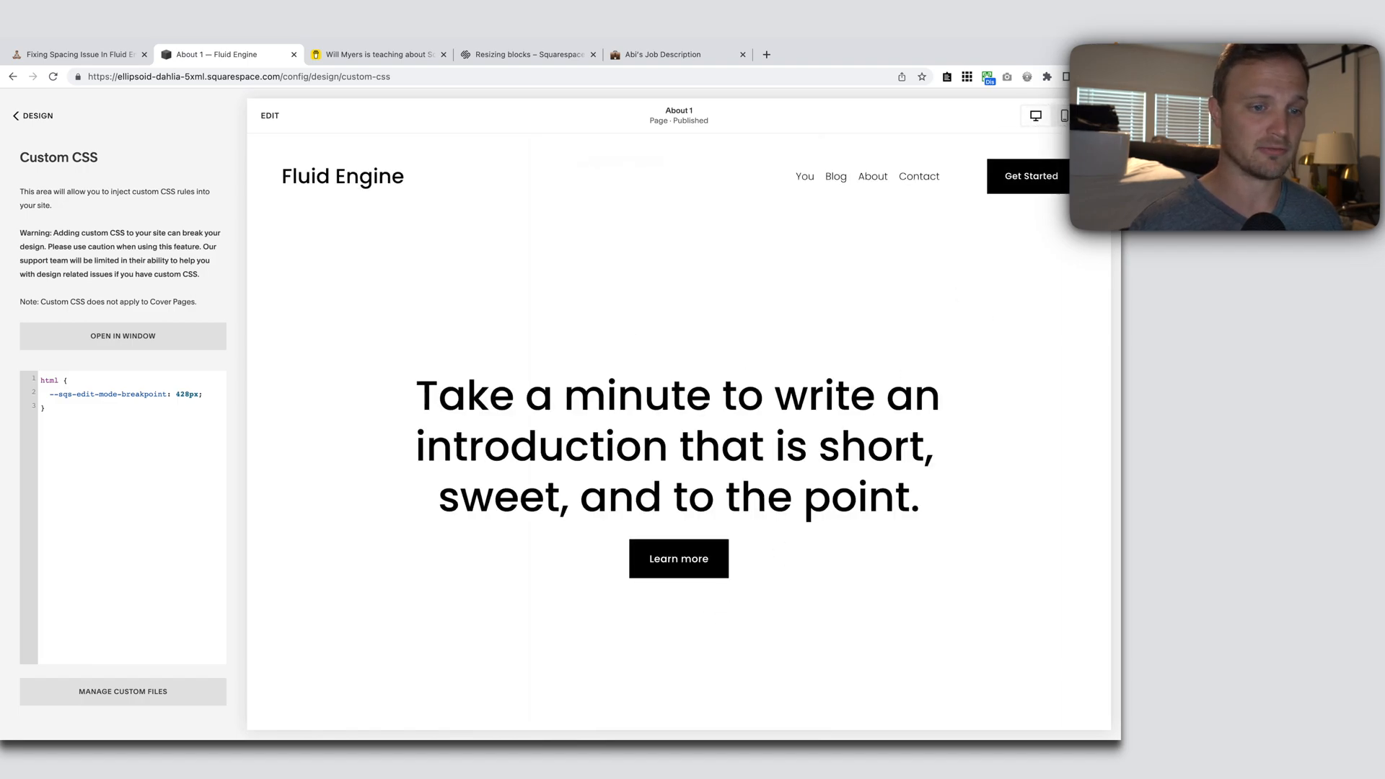
left_click(1094, 116)
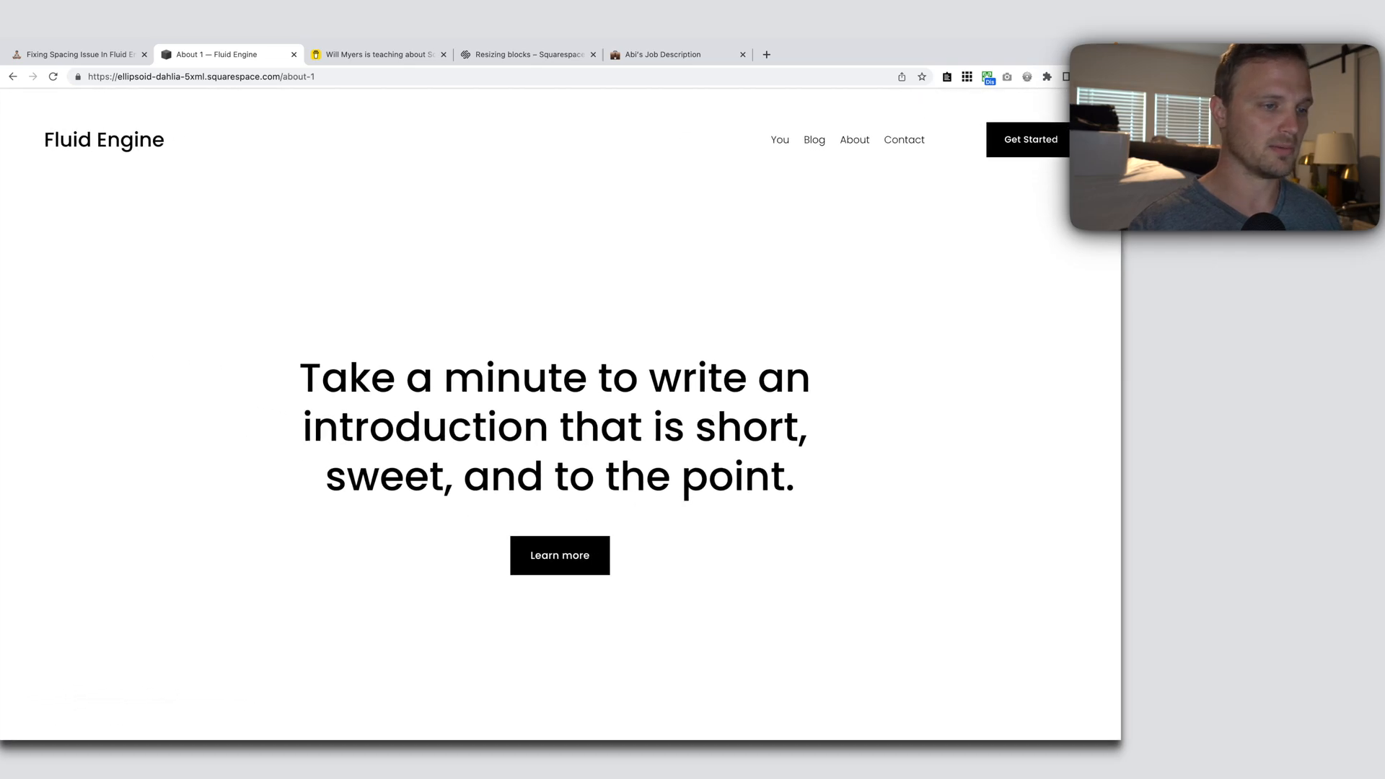
key("super+alt+j")
left_click_drag(463, 367, 542, 368)
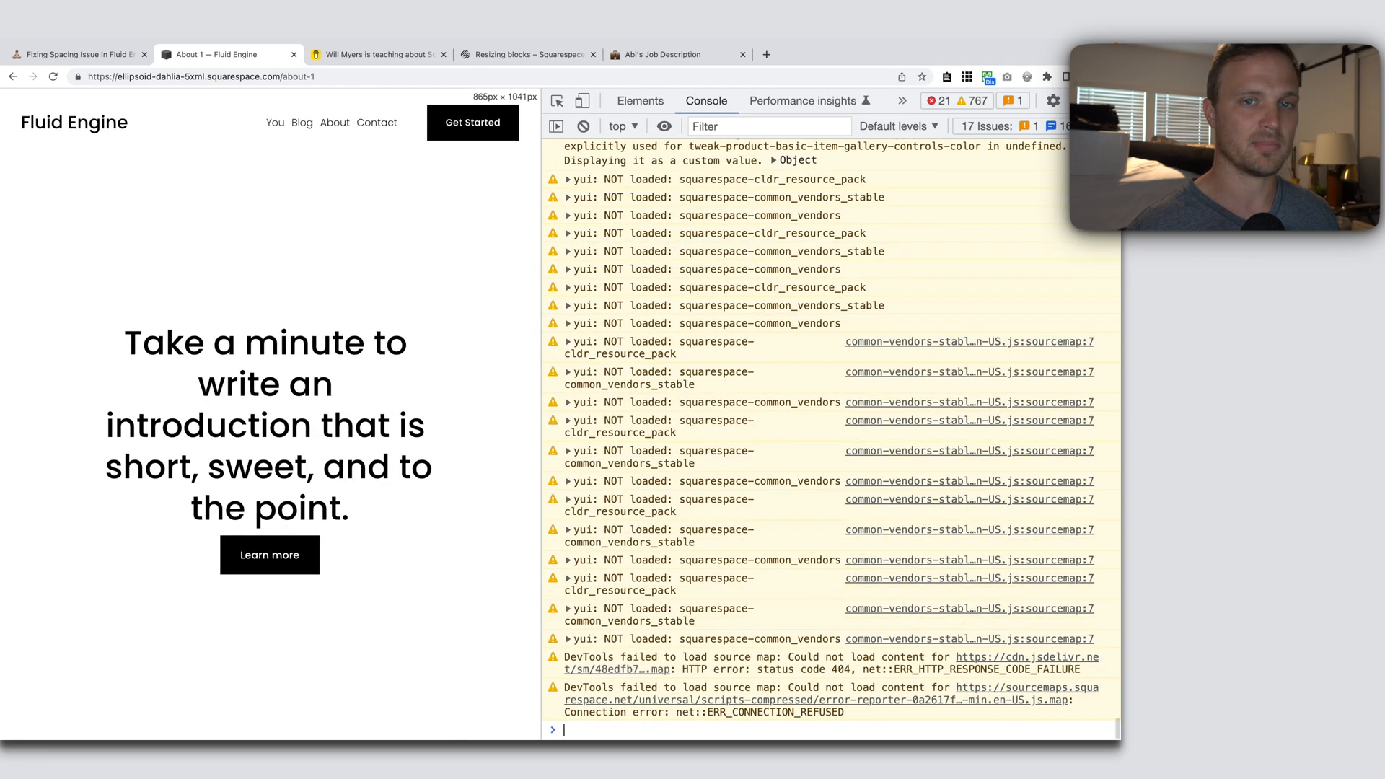
key("alt+super+i")
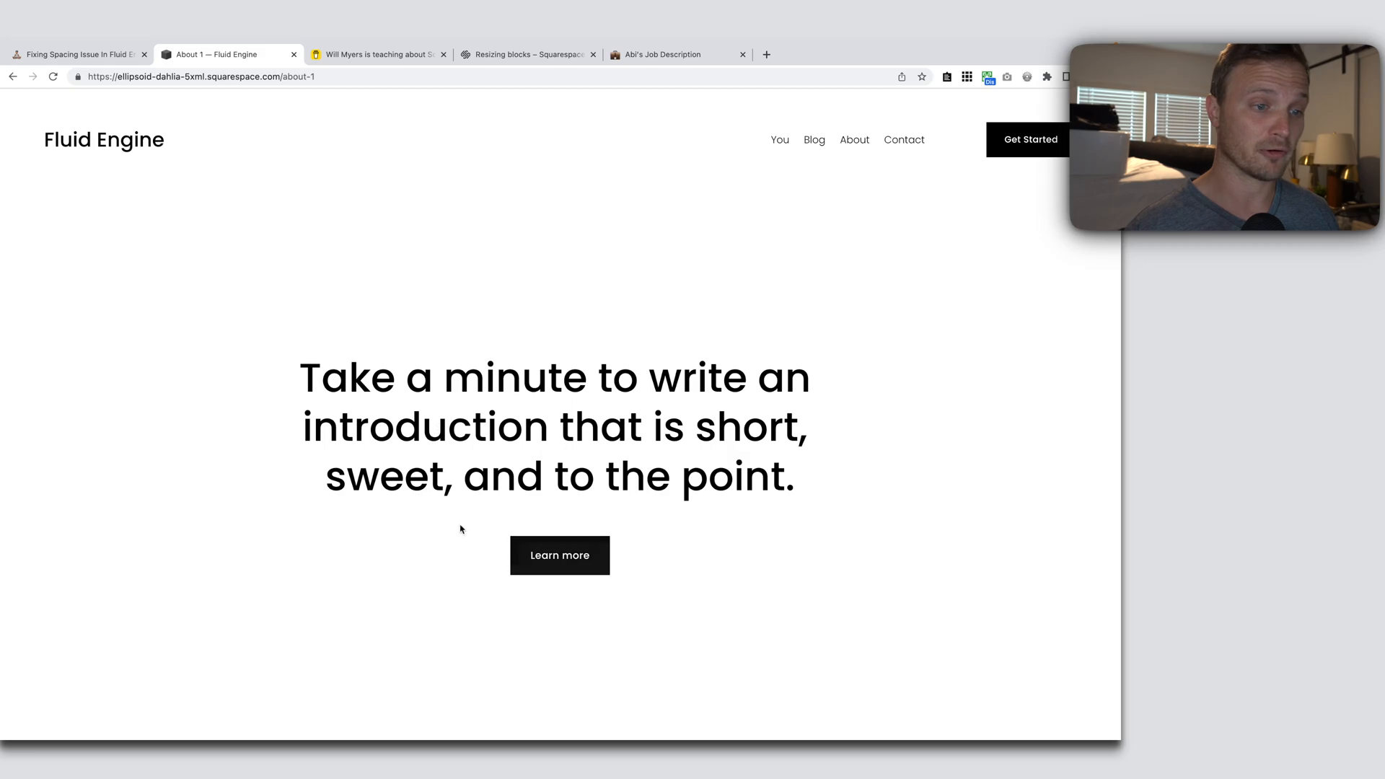
key("Escape")
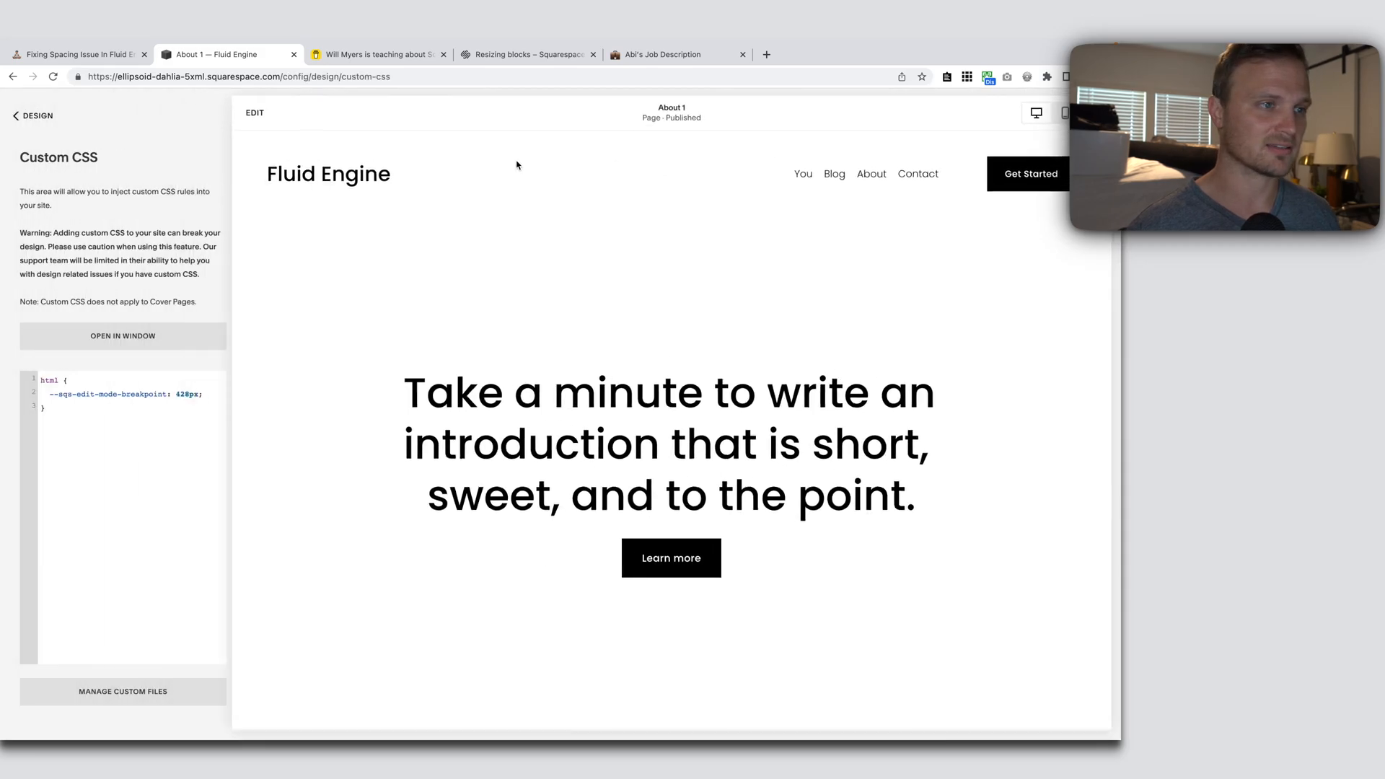
Step: Edit the page's desktop layout and set the introduction text block's vertical alignment to Align Bottom
left_click(513, 381)
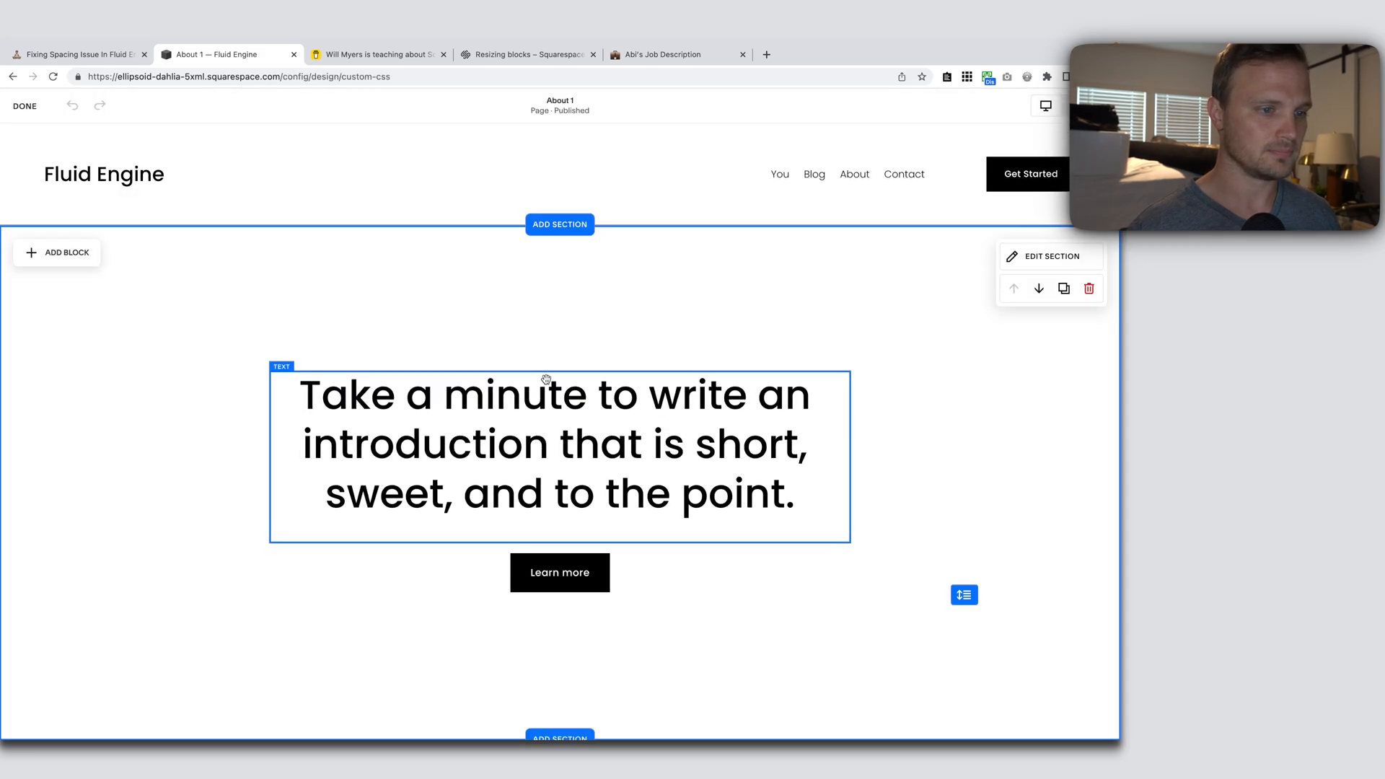
left_click(343, 345)
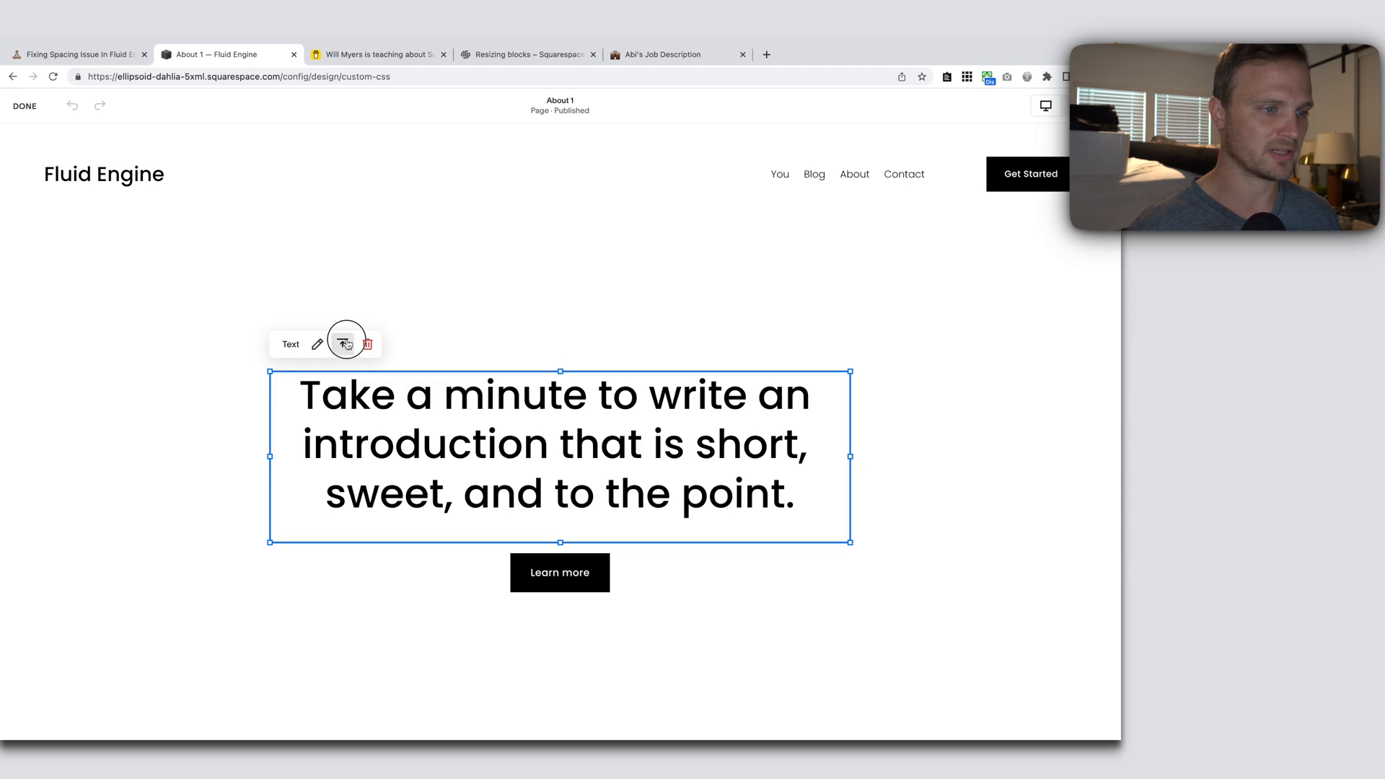
left_click(370, 375)
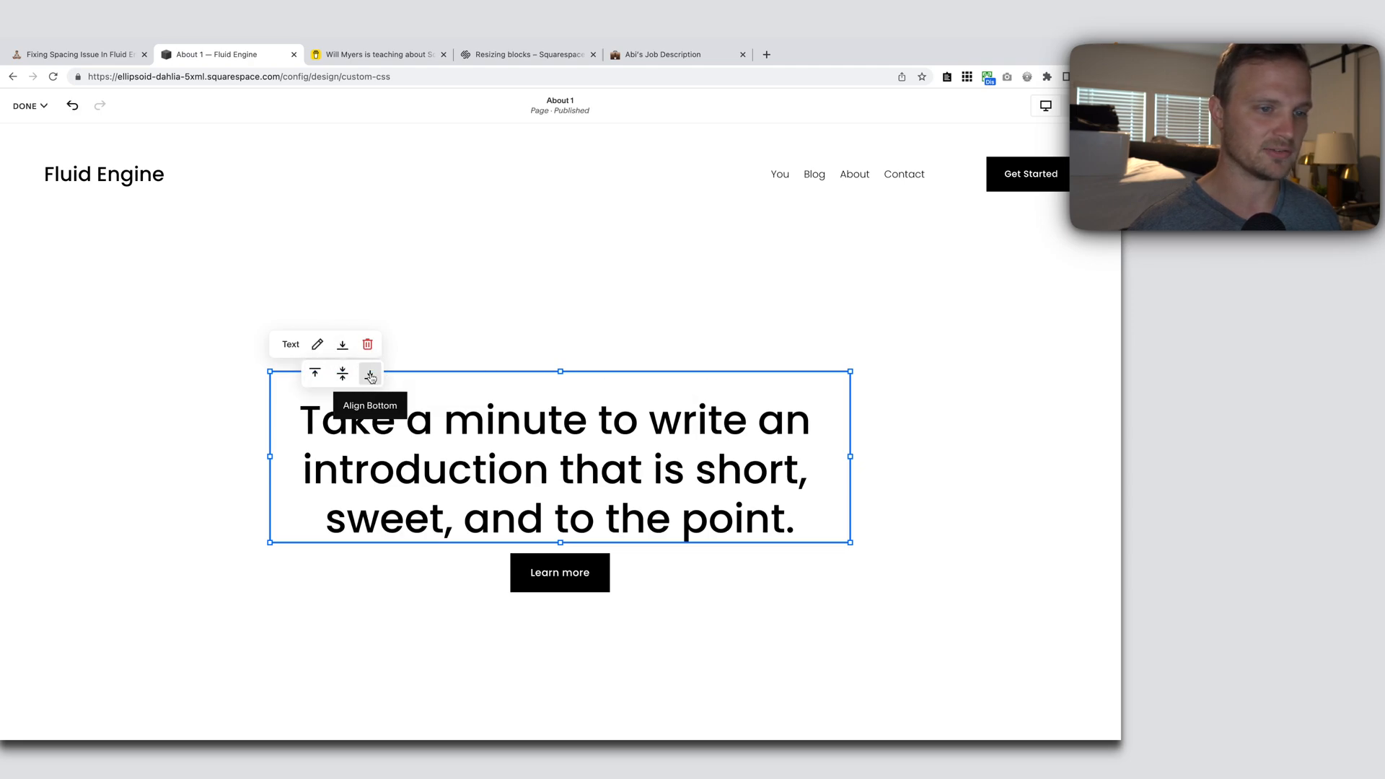
left_click(843, 358)
Step: Set the introduction text block to Align Bottom in the mobile layout as well, then save and exit the editor
left_click(1055, 114)
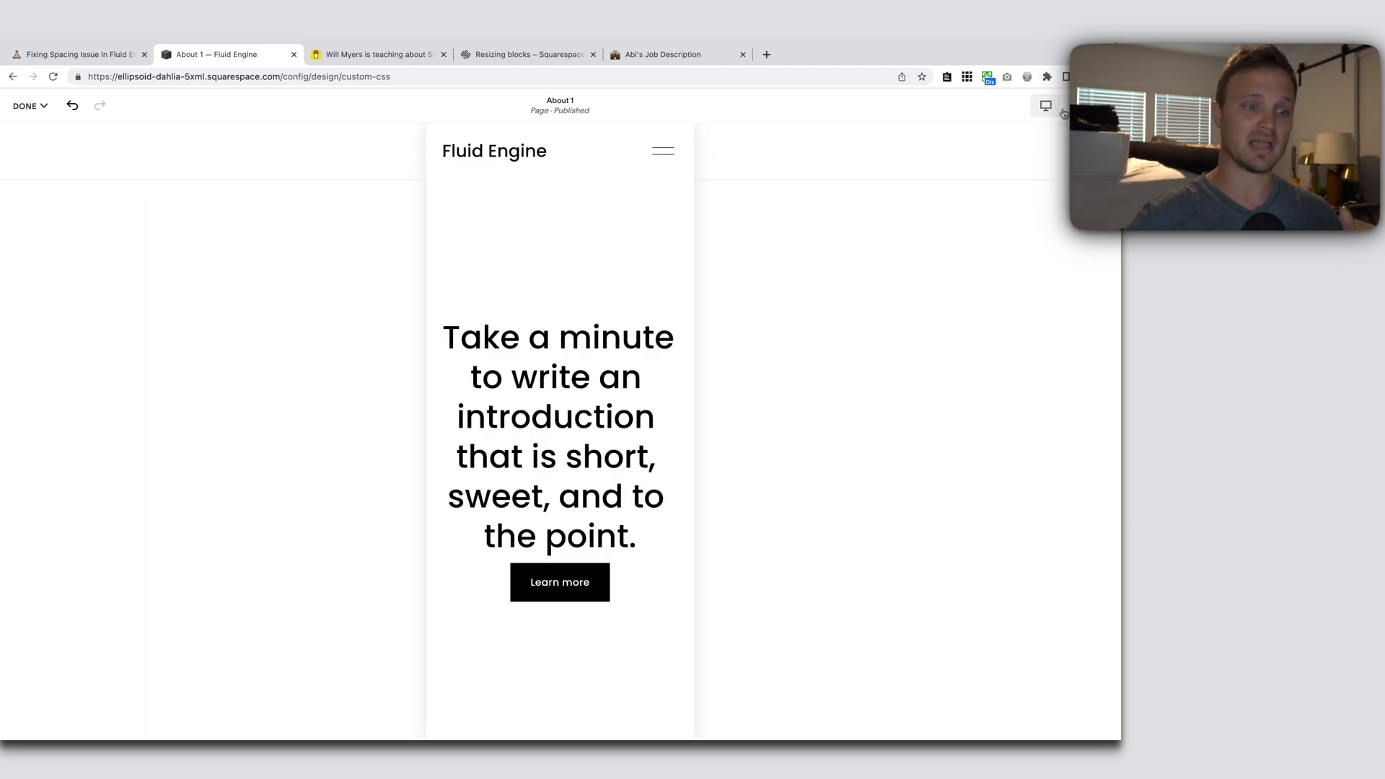
left_click(617, 322)
left_click(782, 336)
left_click(813, 436)
left_click(26, 106)
left_click(23, 142)
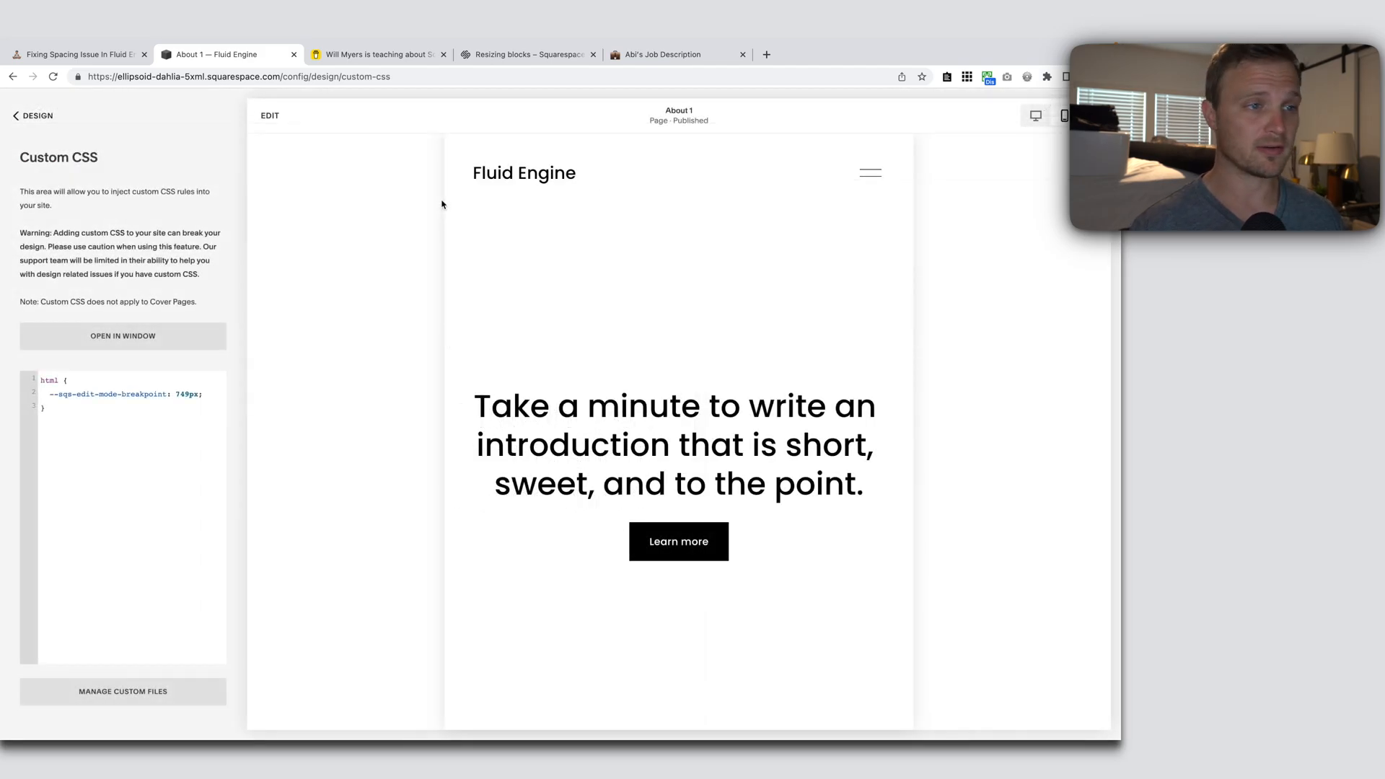
Step: Reopen the page editor and compare the introduction text block's alignment in the desktop and mobile layouts
left_click(270, 115)
left_click(496, 467)
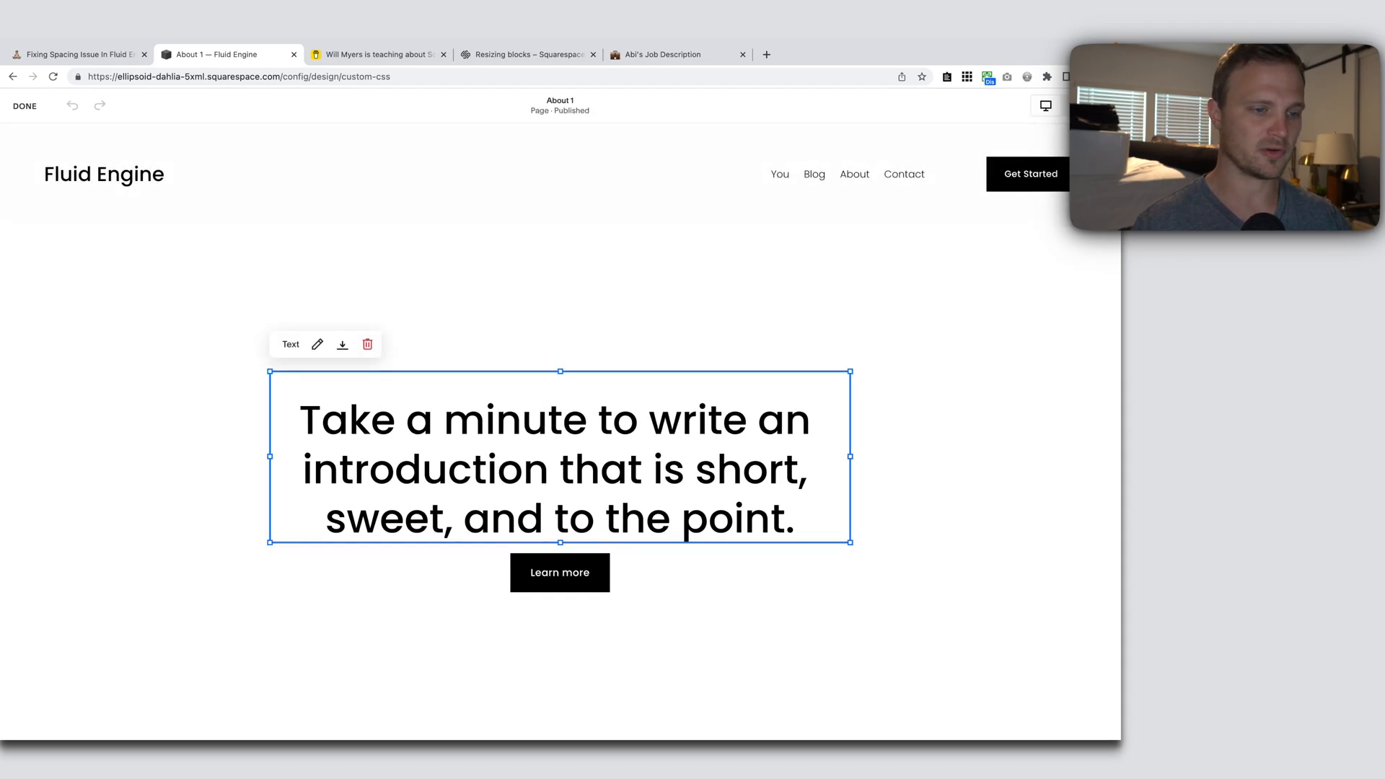
left_click(1067, 106)
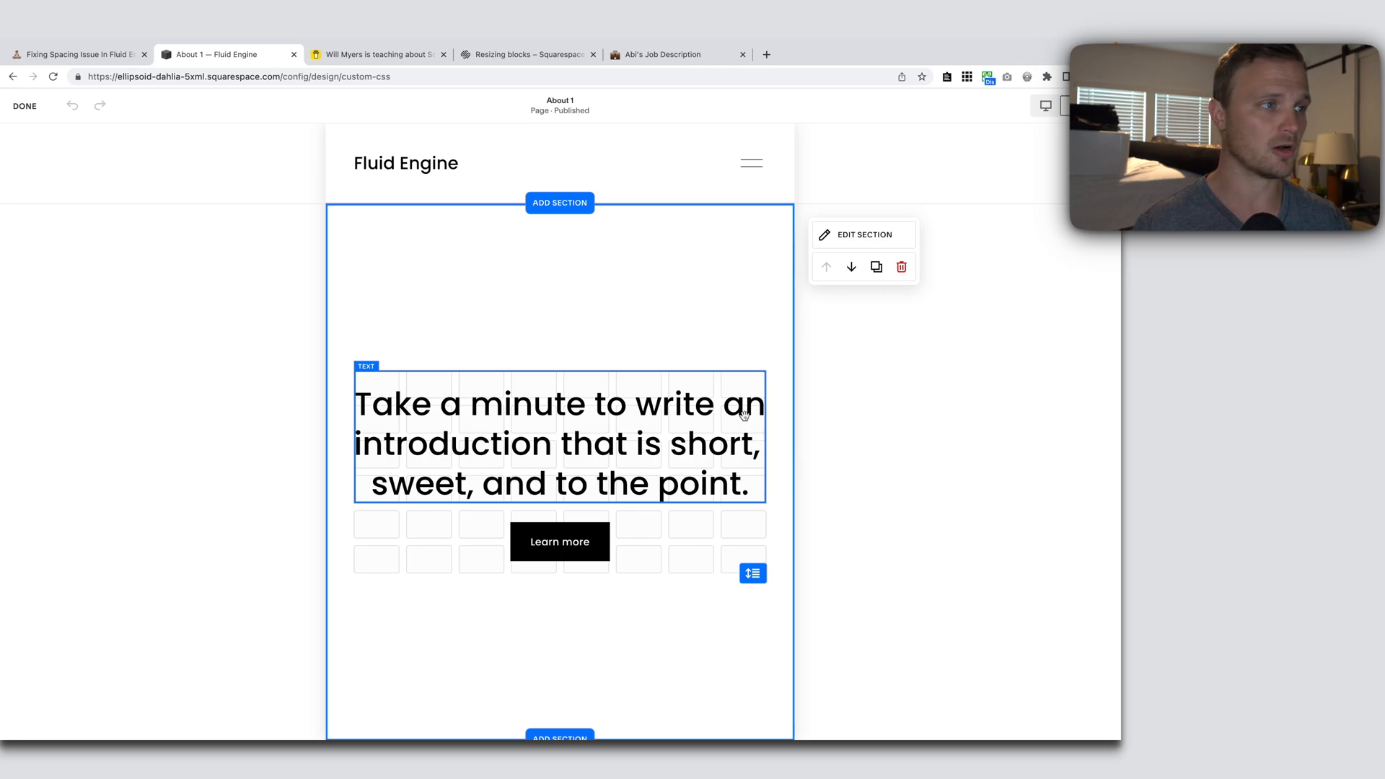
Step: Exit the page editor, set --sqs-edit-mode-breakpoint to 428px in the Custom CSS, and save it
left_click(25, 106)
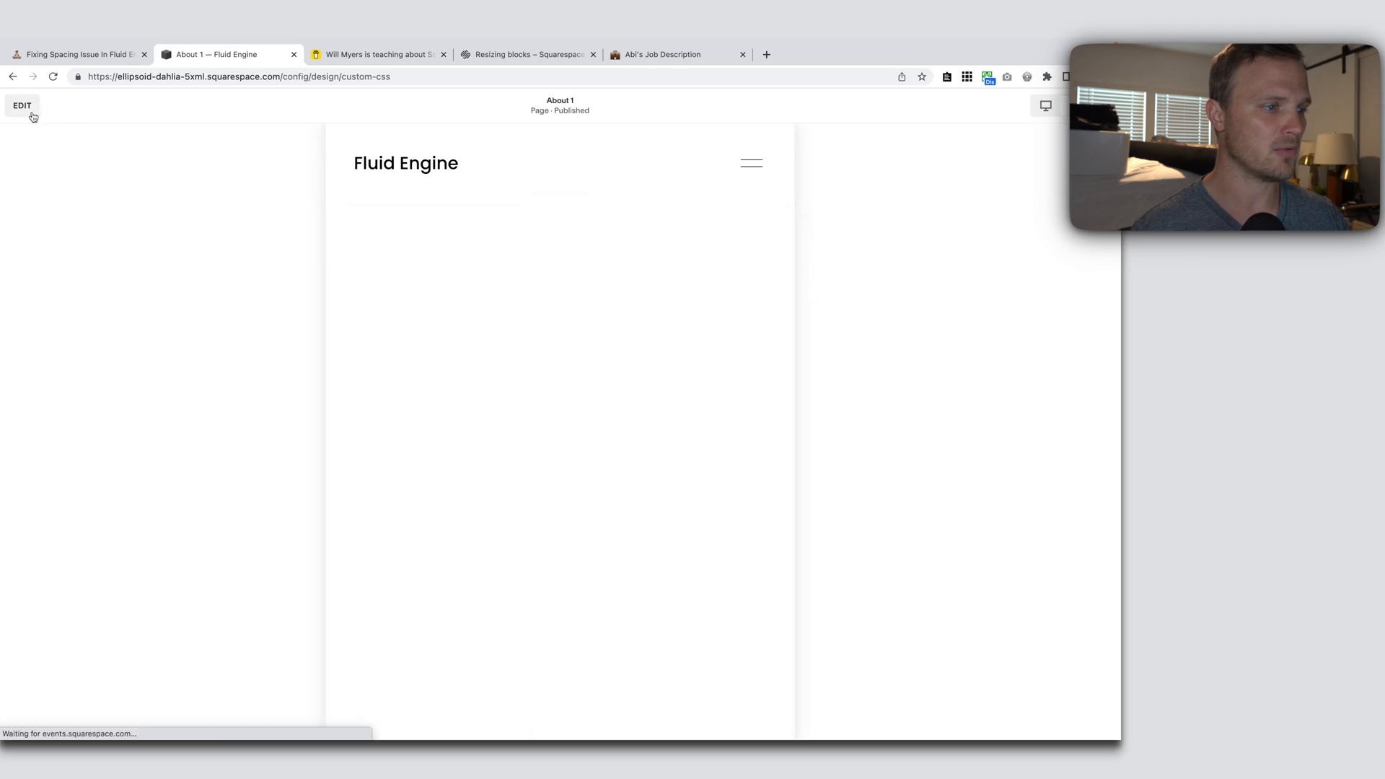
left_click_drag(190, 394, 175, 397)
type("428")
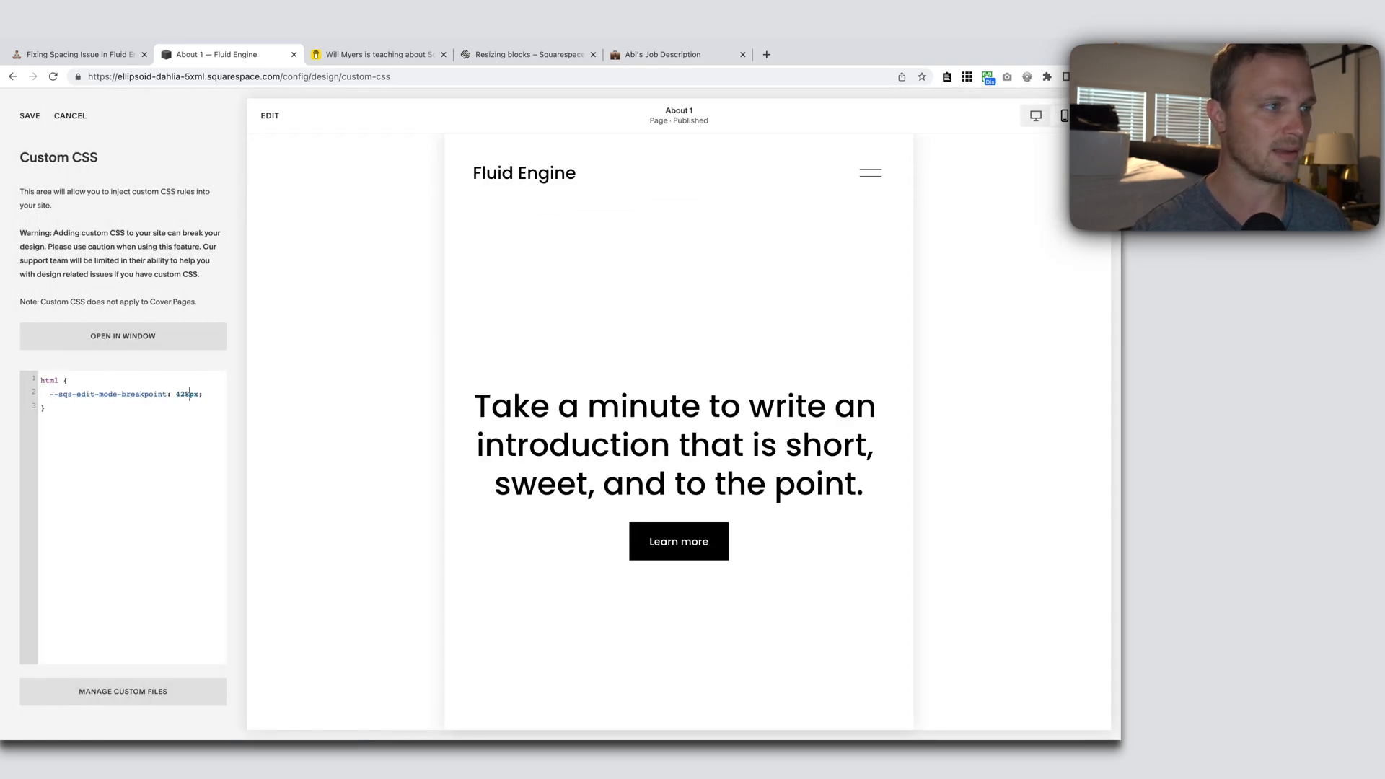
left_click(29, 115)
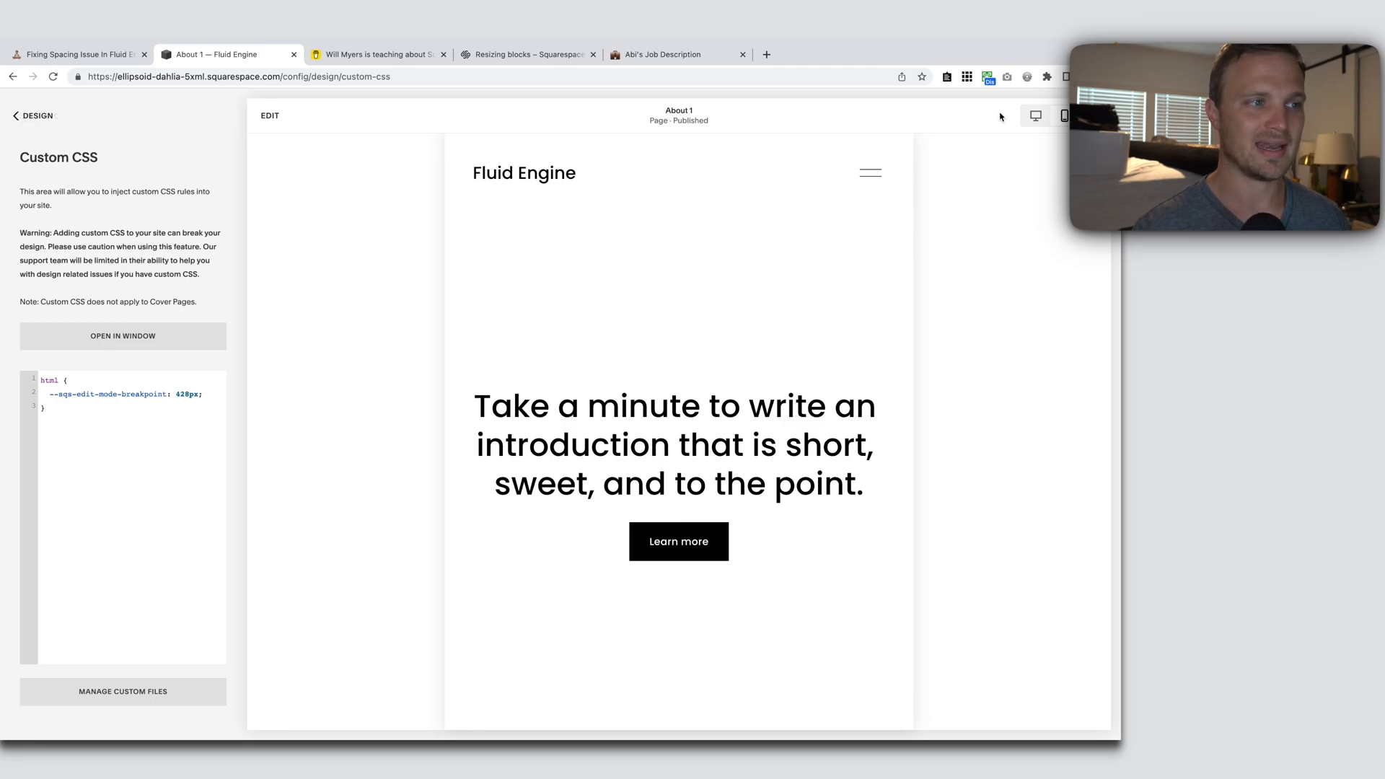
Step: Resize the introduction text block to fit its wrapped text in the page's mobile layout, then save and exit the editor
left_click(270, 115)
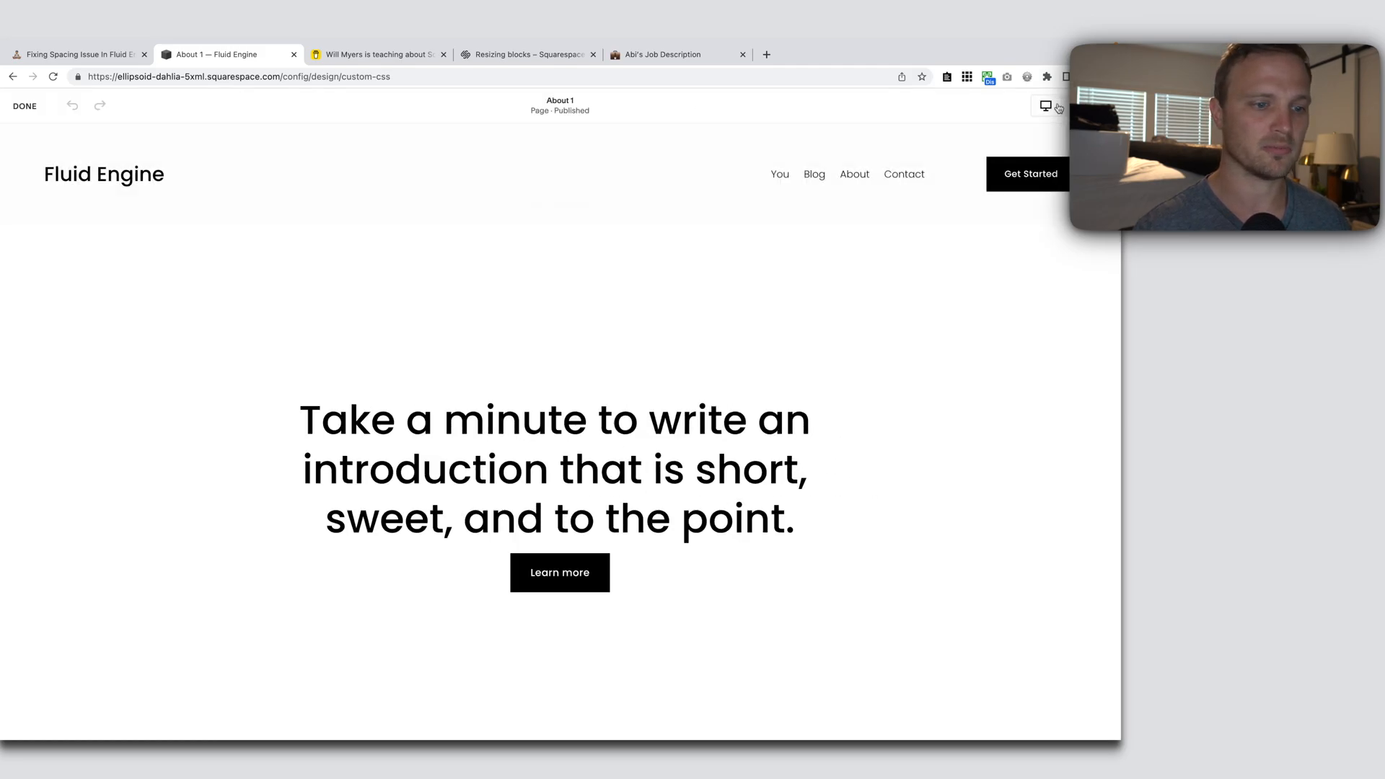
left_click(1071, 106)
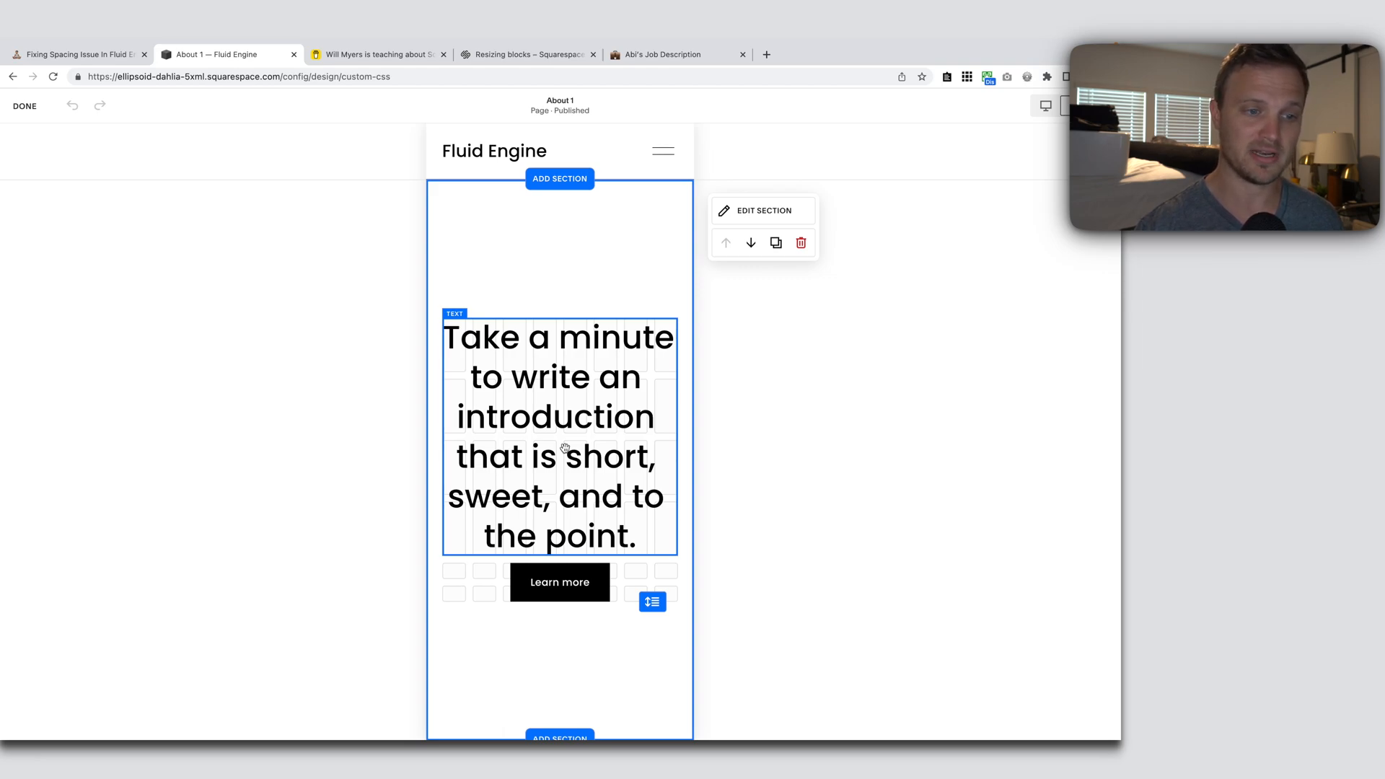
left_click_drag(567, 487, 694, 456)
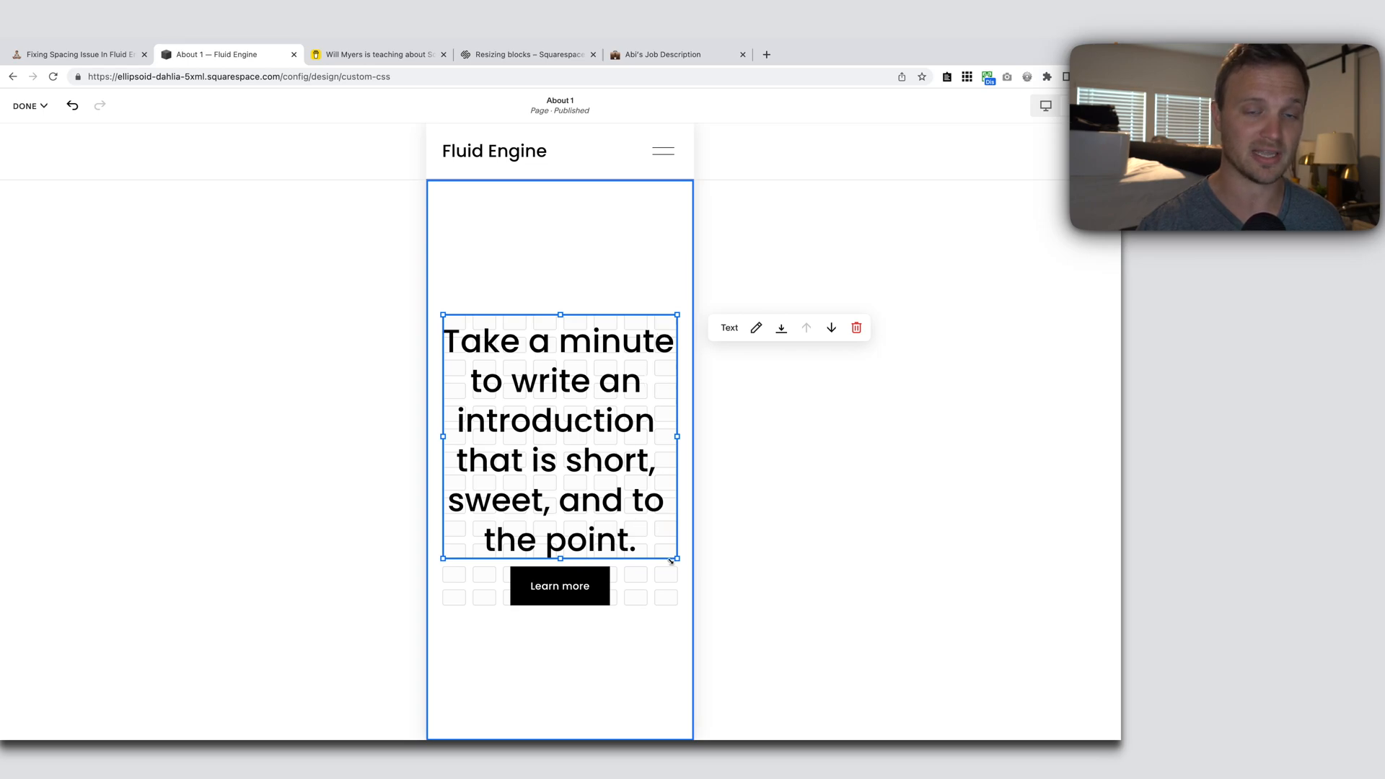
left_click(26, 107)
left_click(27, 144)
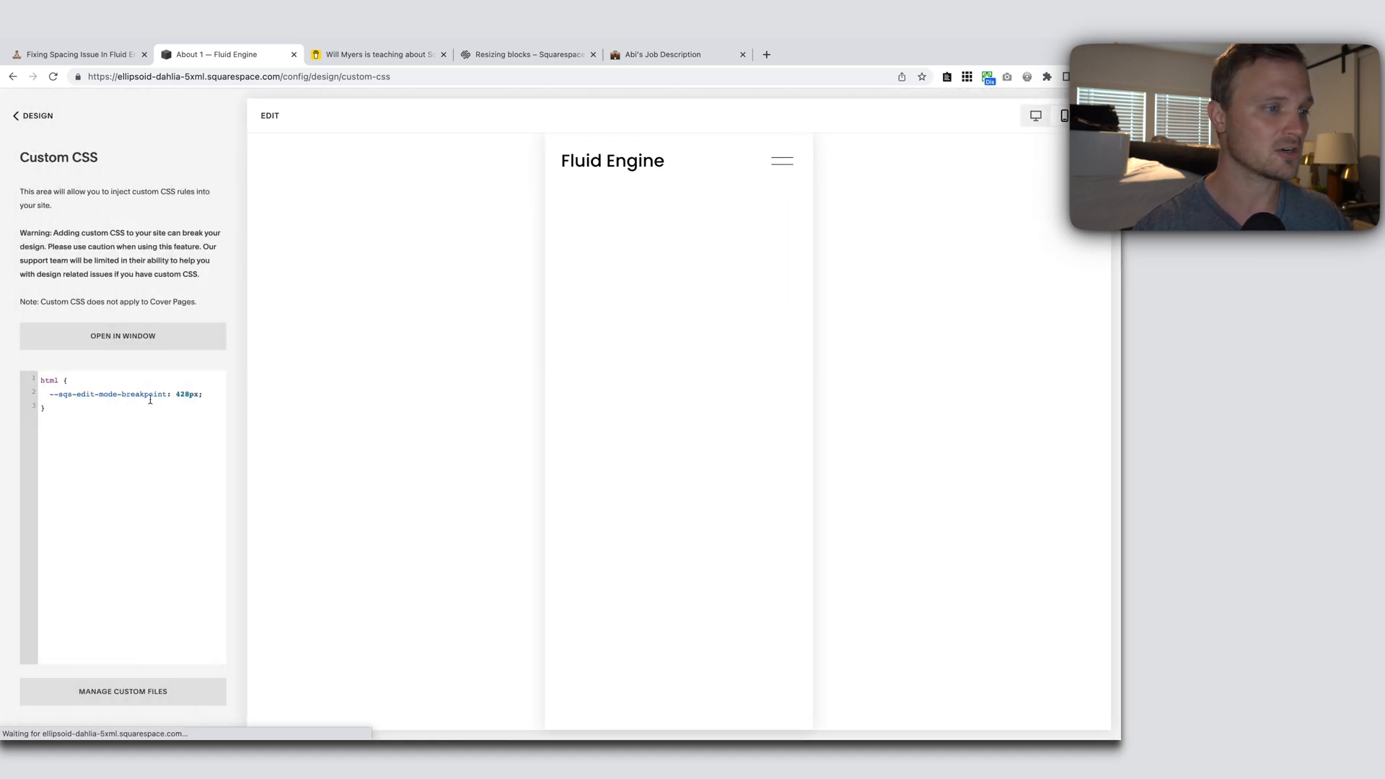
Step: Set --sqs-edit-mode-breakpoint to 749px, save the Custom CSS, and open the page's mobile layout for editing
left_click_drag(190, 394, 175, 394)
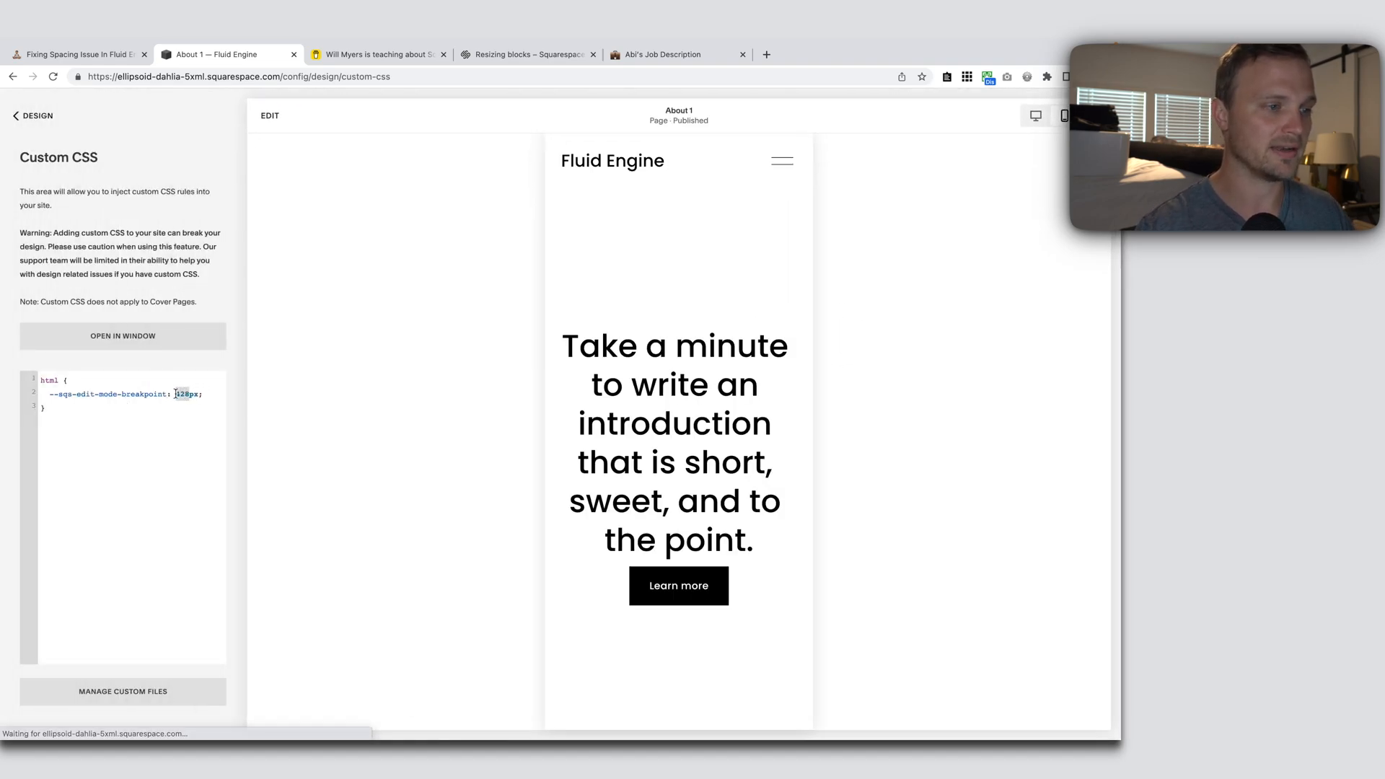
type("749")
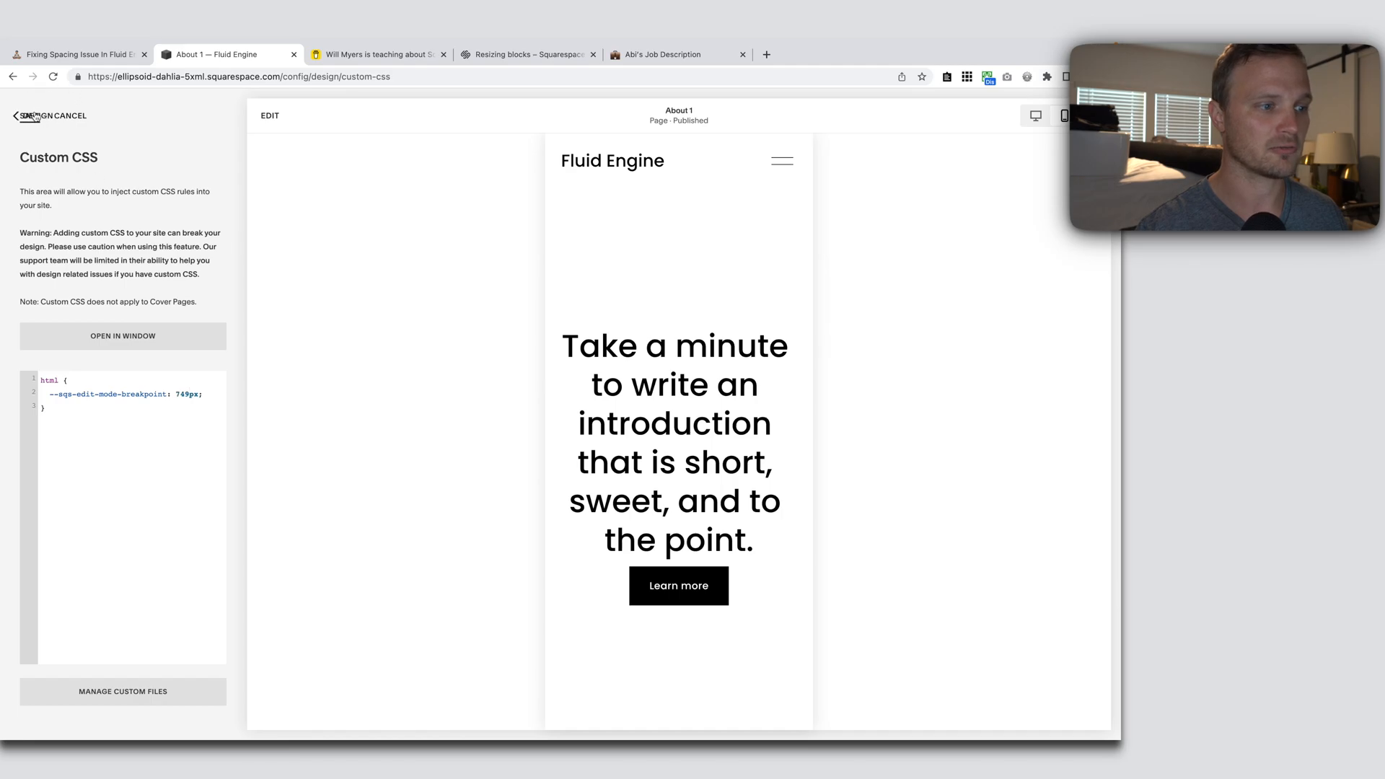
left_click(270, 115)
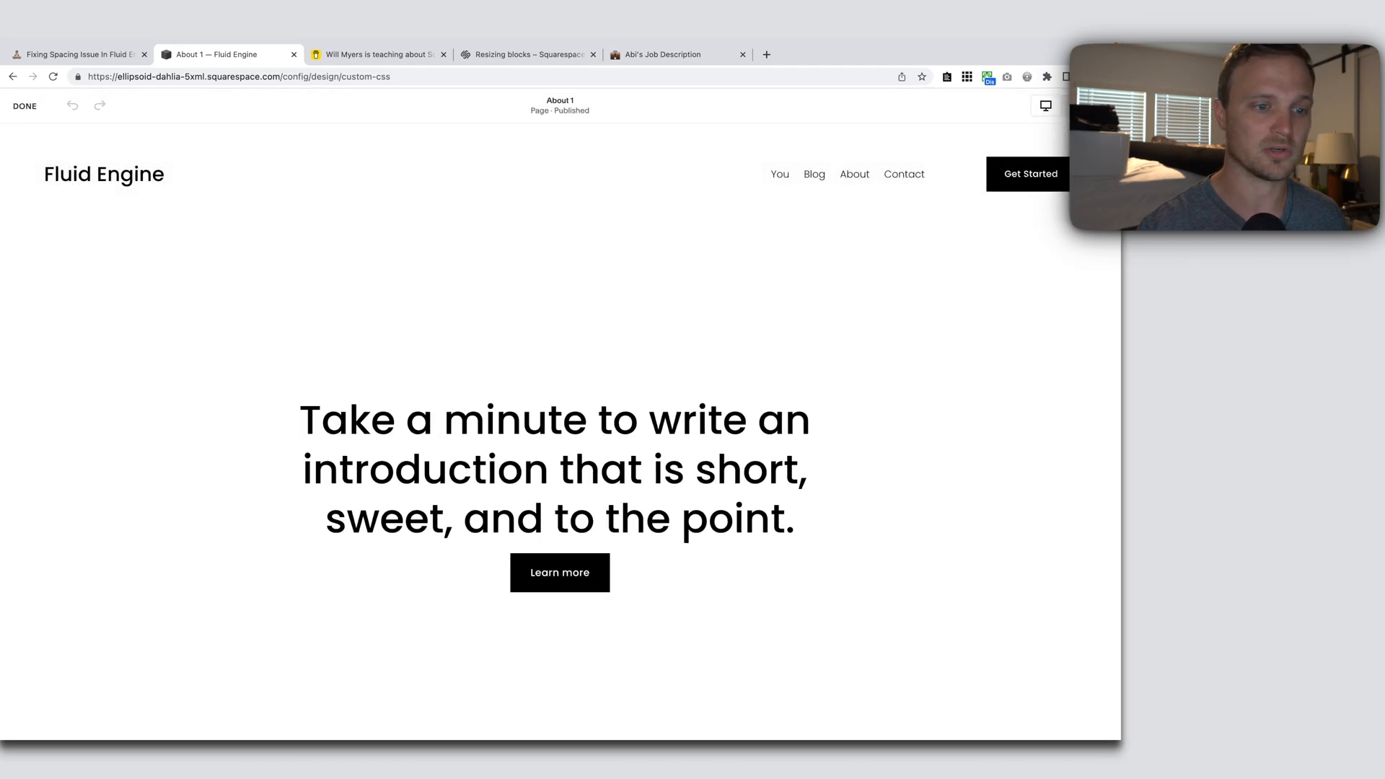
left_click(1045, 105)
Step: Shorten the introduction text block to fit its three lines and move the Learn more button directly below it
left_click(582, 469)
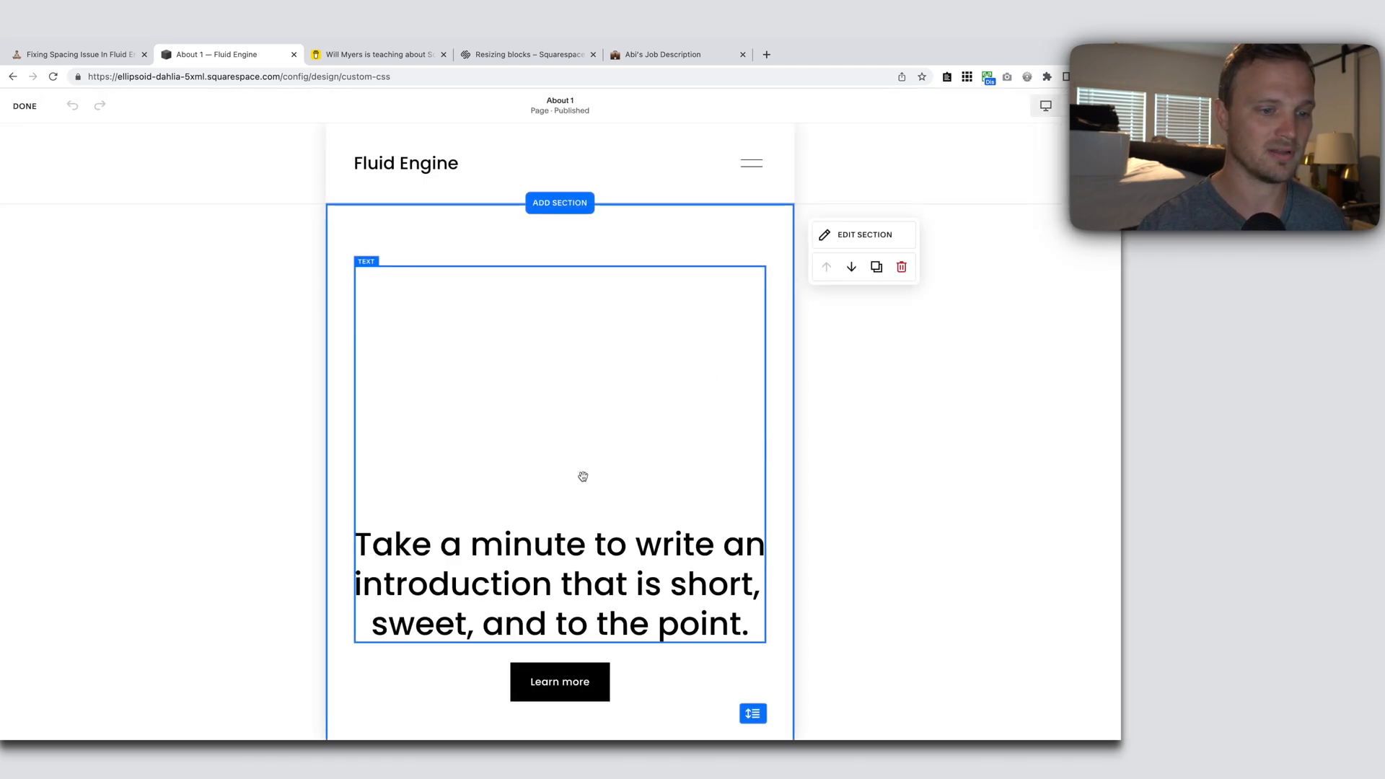
left_click_drag(567, 634, 566, 397)
left_click_drag(560, 683, 560, 438)
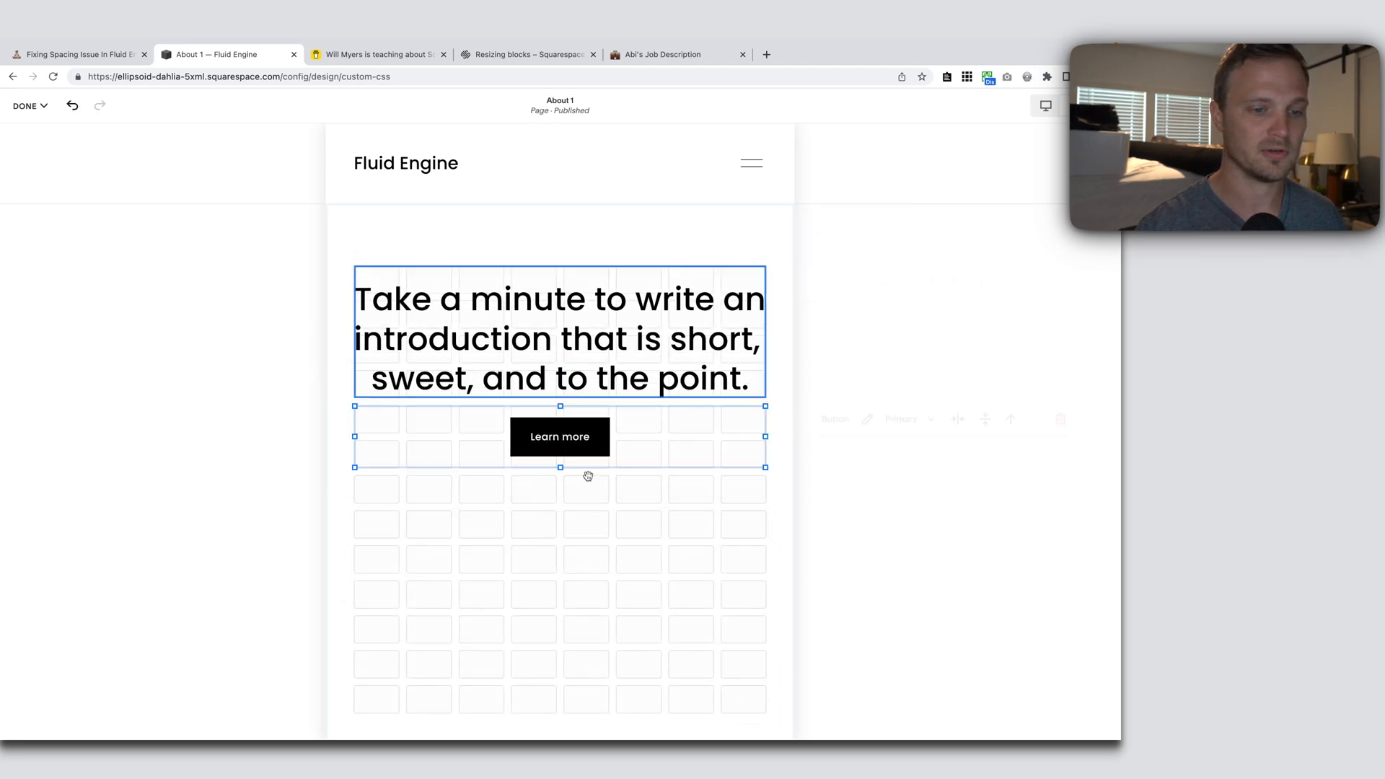
Step: Shorten the section's grid so it ends just below the Learn more button, then save and exit the editor
left_click(749, 713)
left_click_drag(749, 714, 748, 479)
mouse_move(33, 104)
left_click(26, 145)
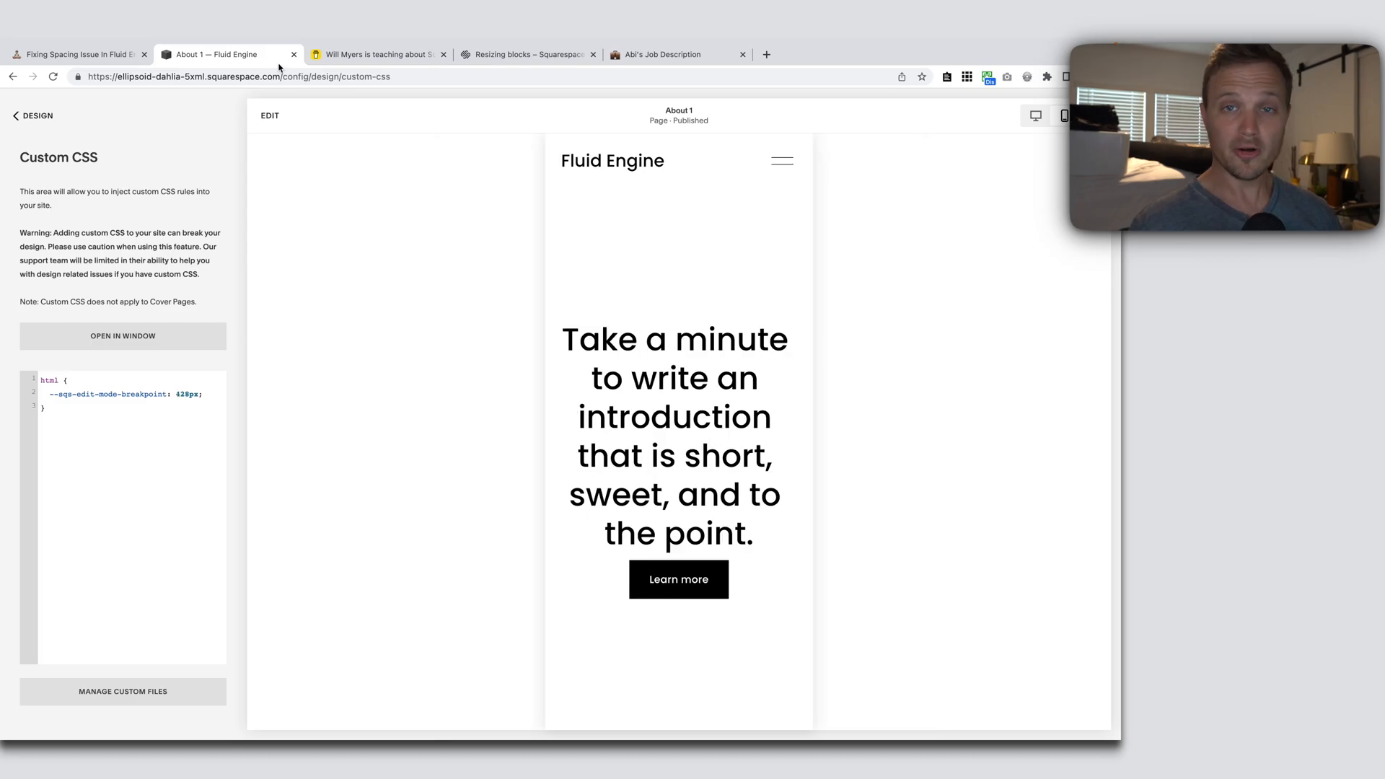
Step: View the Buy Me a Coffee support page, then return to the Squarespace Custom CSS editor
left_click(379, 54)
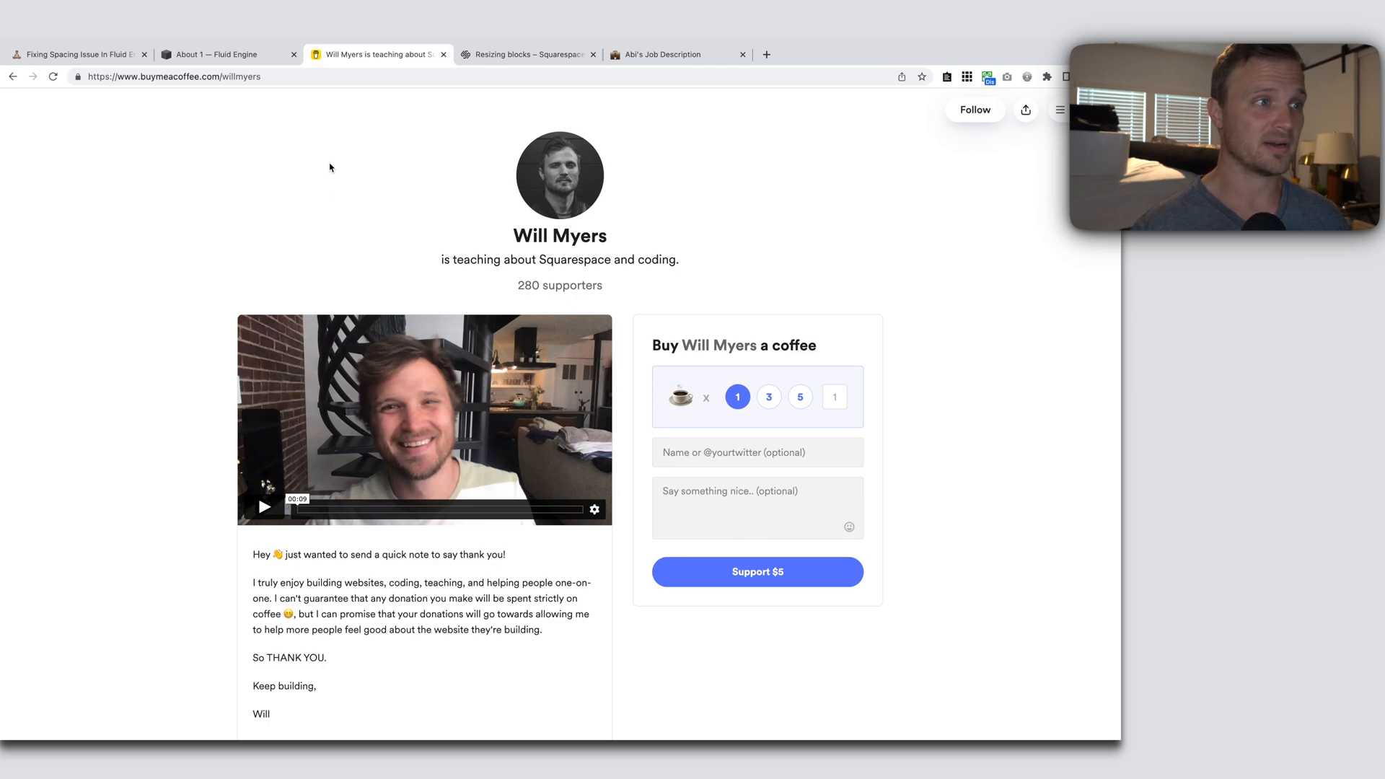
left_click(229, 56)
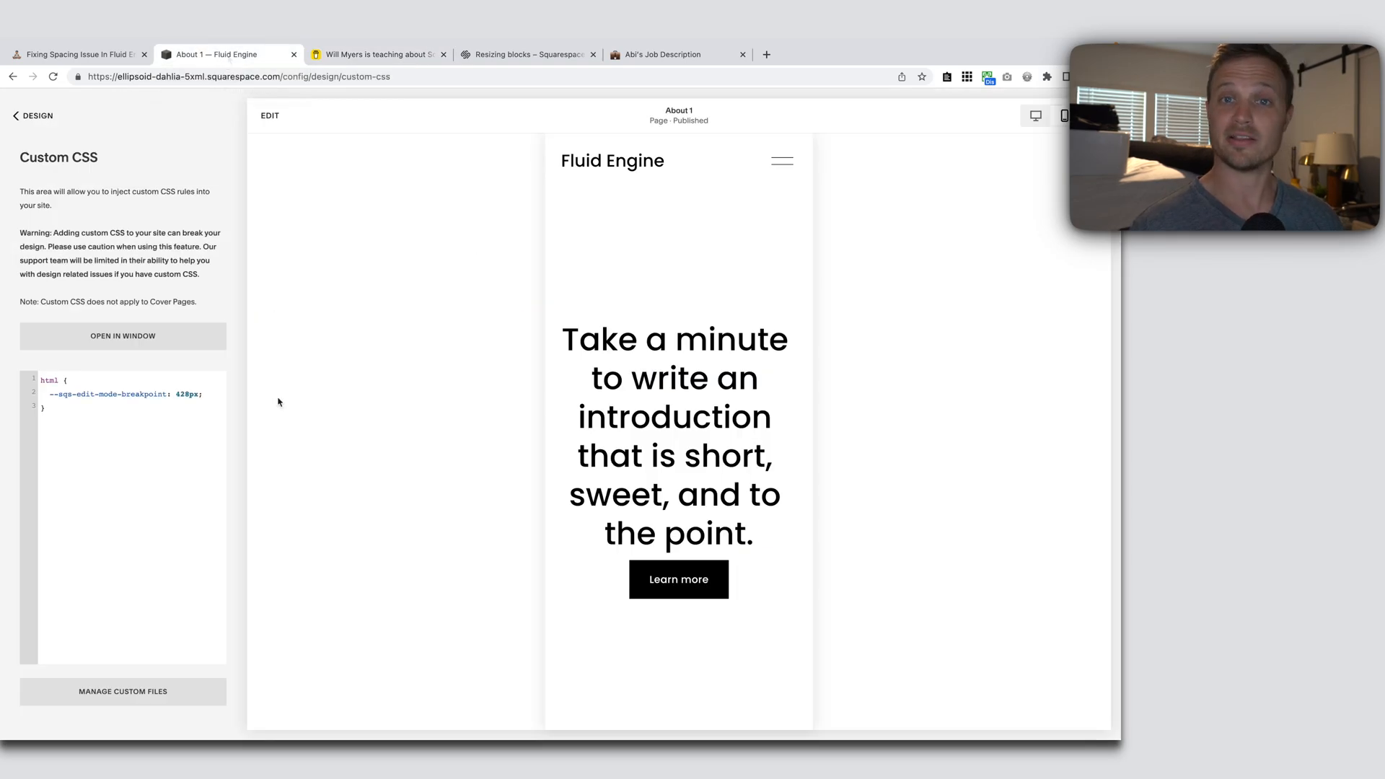